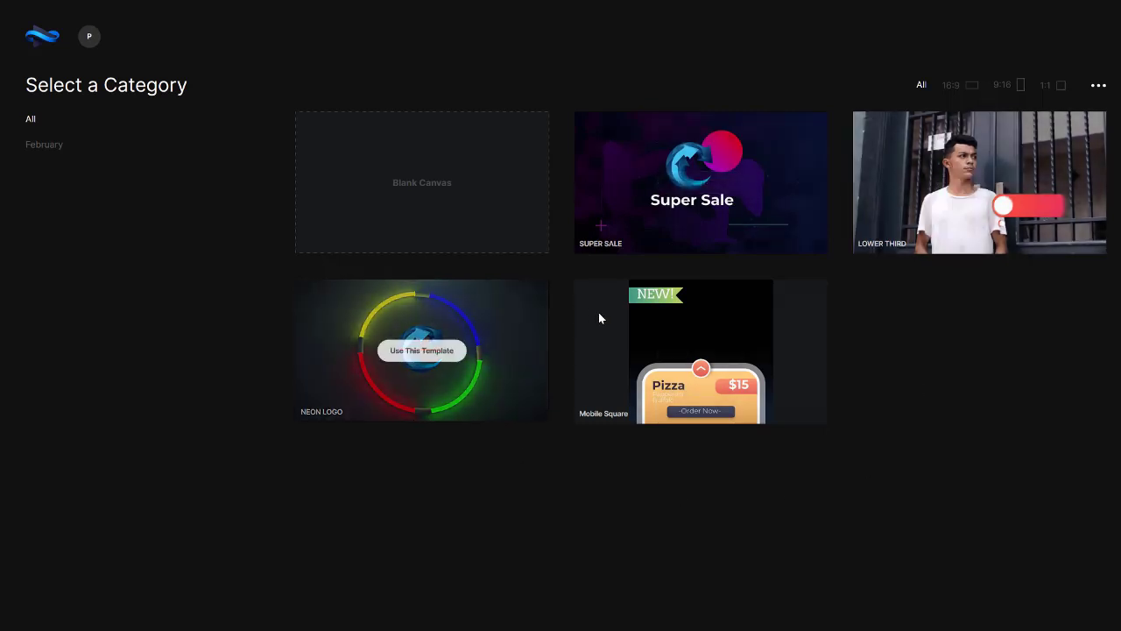
# Choose Use This Template on the LOWER THIRD thumbnail in the category gallery
pyautogui.moveTo(654, 349)
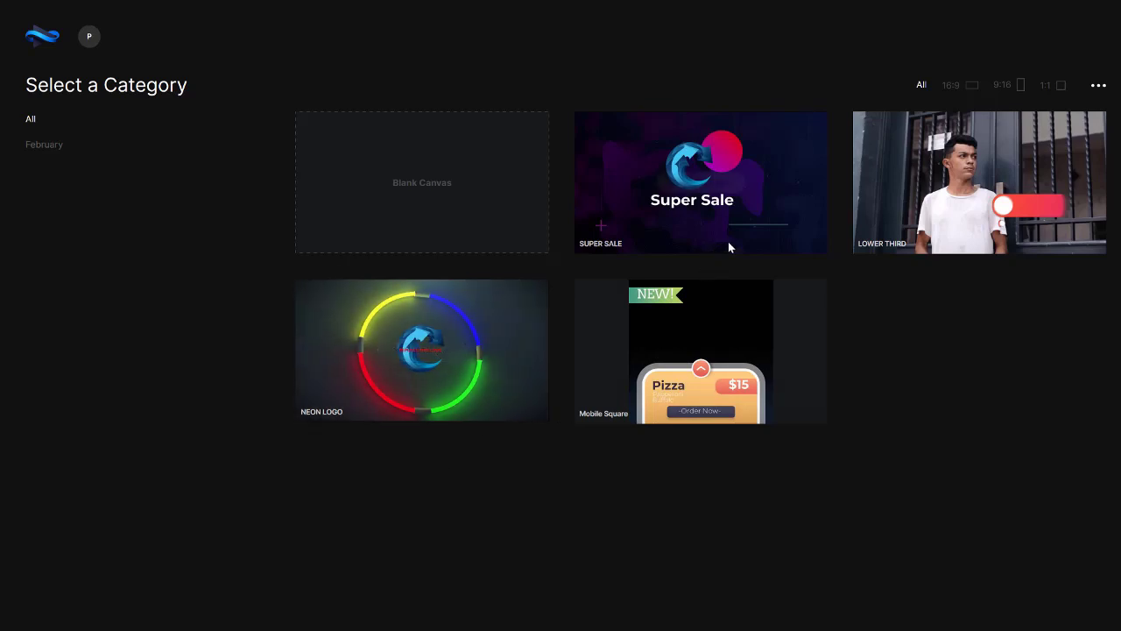
pyautogui.moveTo(465, 377)
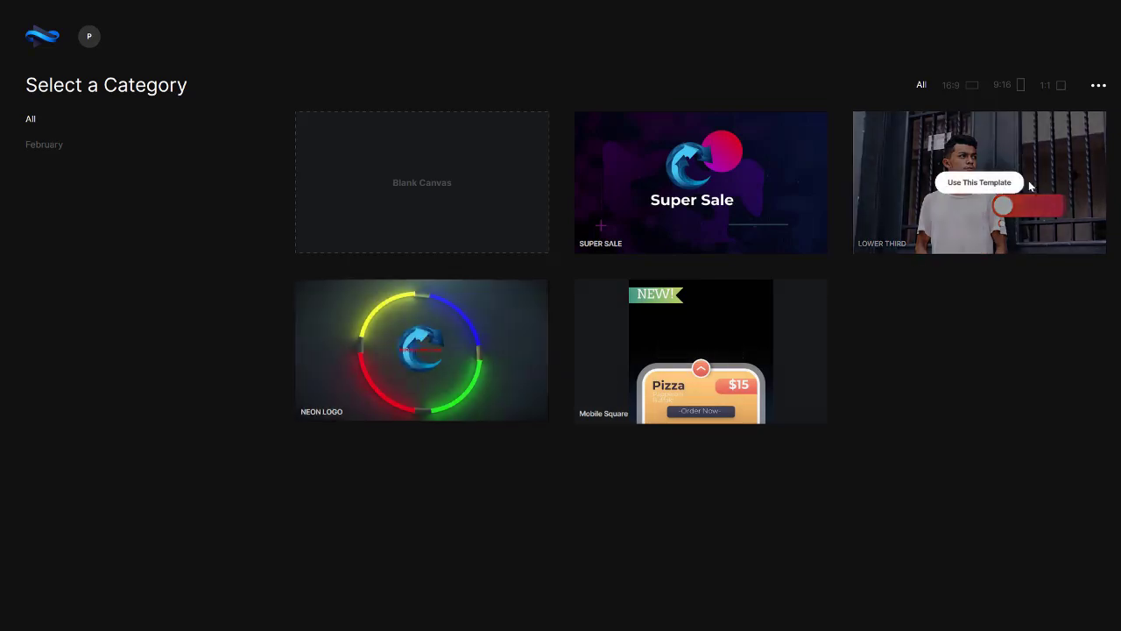
pyautogui.click(979, 182)
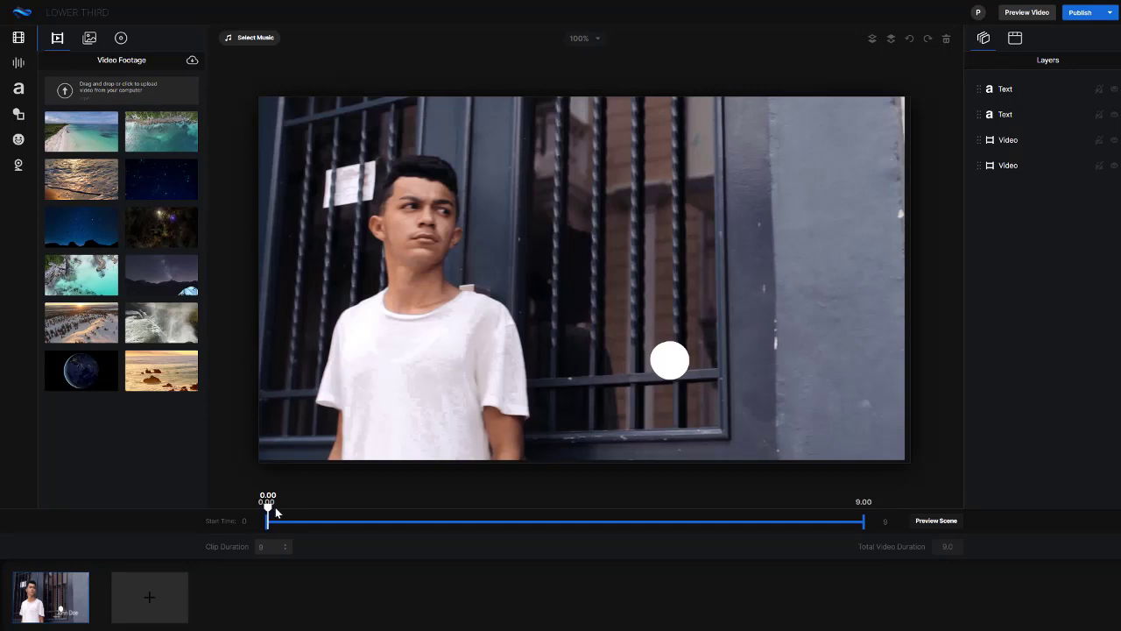
pyautogui.moveTo(268, 511); pyautogui.dragTo(546, 516)
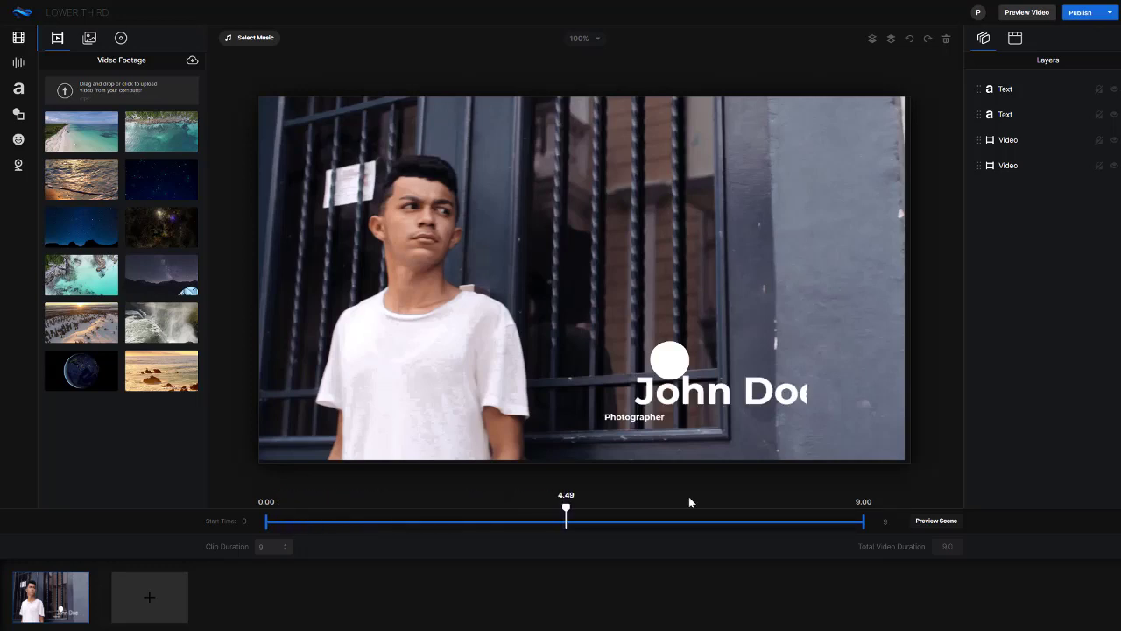
pyautogui.click(708, 521)
pyautogui.moveTo(708, 516); pyautogui.dragTo(825, 507)
pyautogui.moveTo(691, 509); pyautogui.dragTo(291, 515)
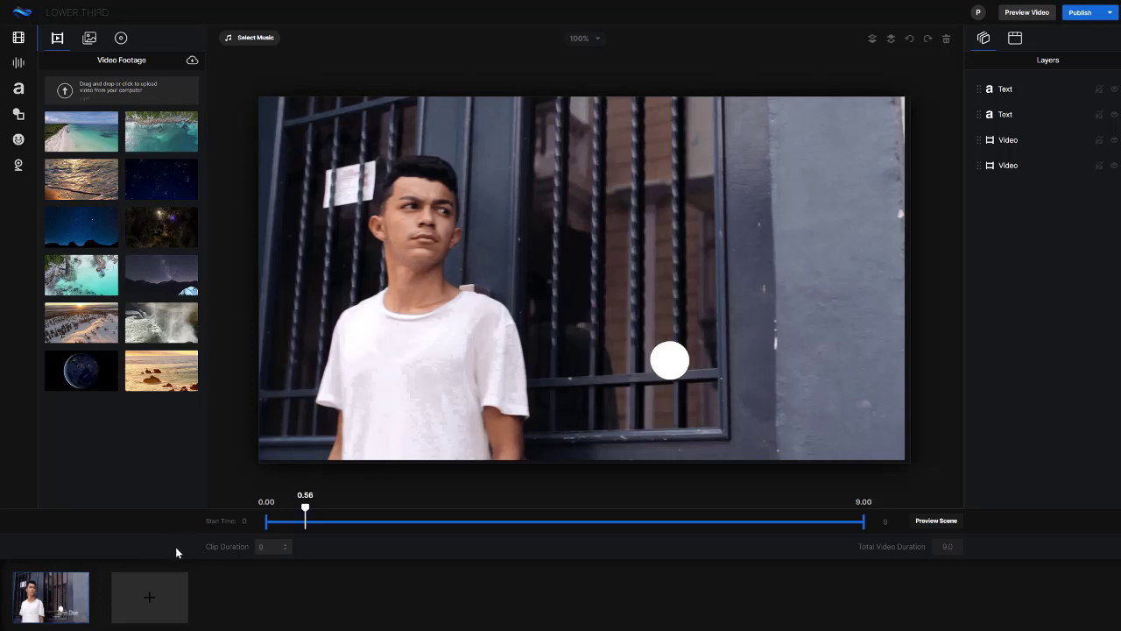
# Add a Welcome scene after the street clip and compare it with the first scene
pyautogui.click(153, 598)
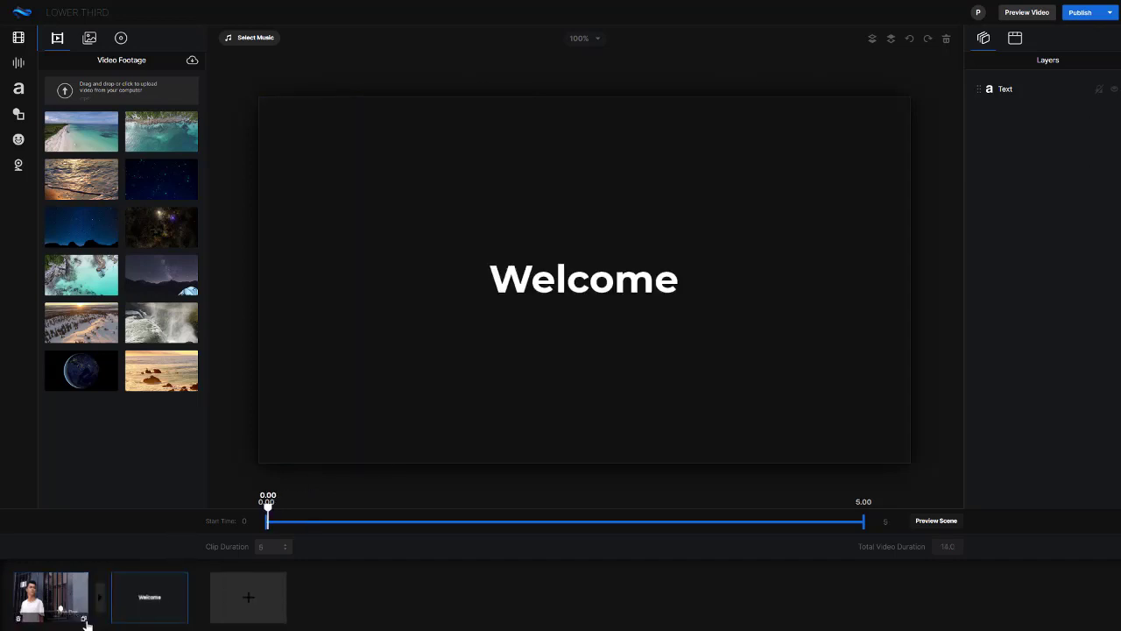
pyautogui.click(575, 277)
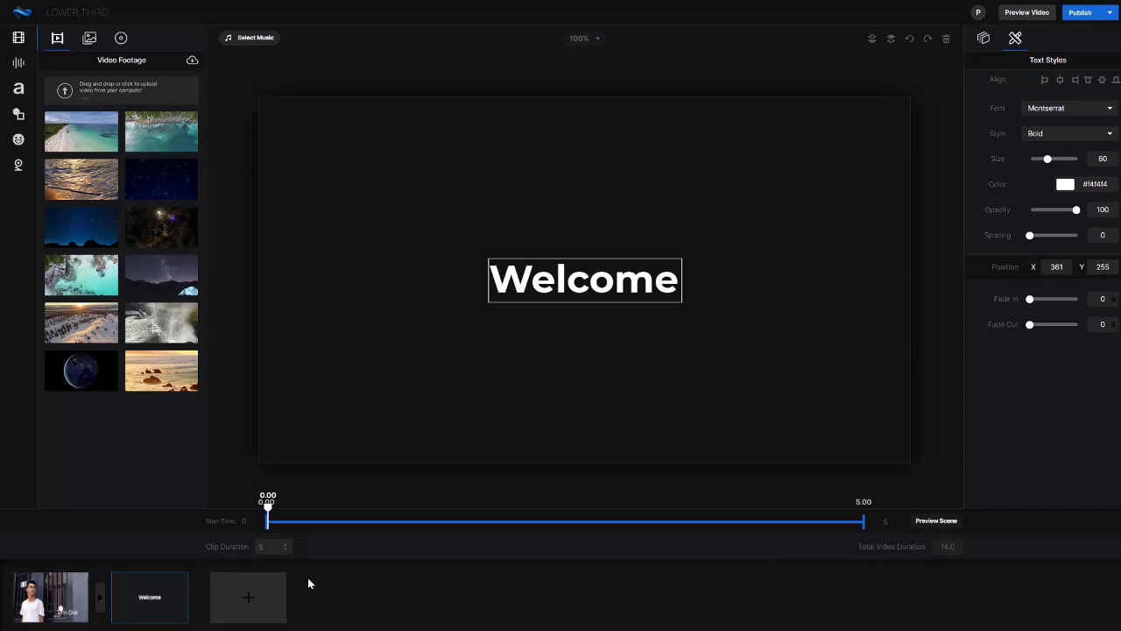
pyautogui.click(37, 594)
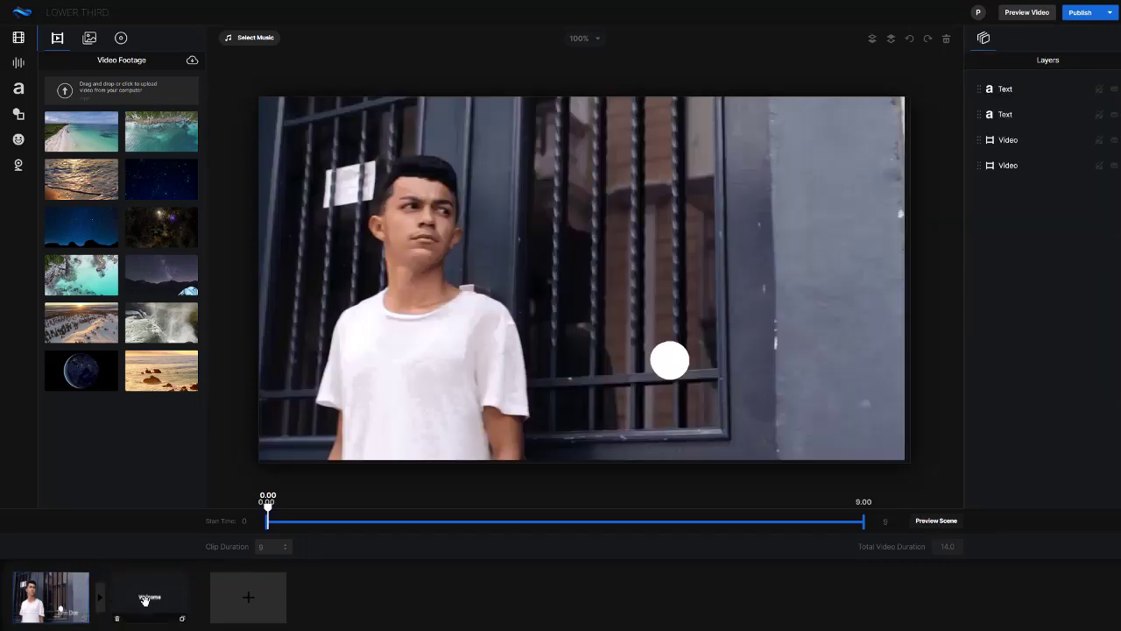
pyautogui.click(146, 600)
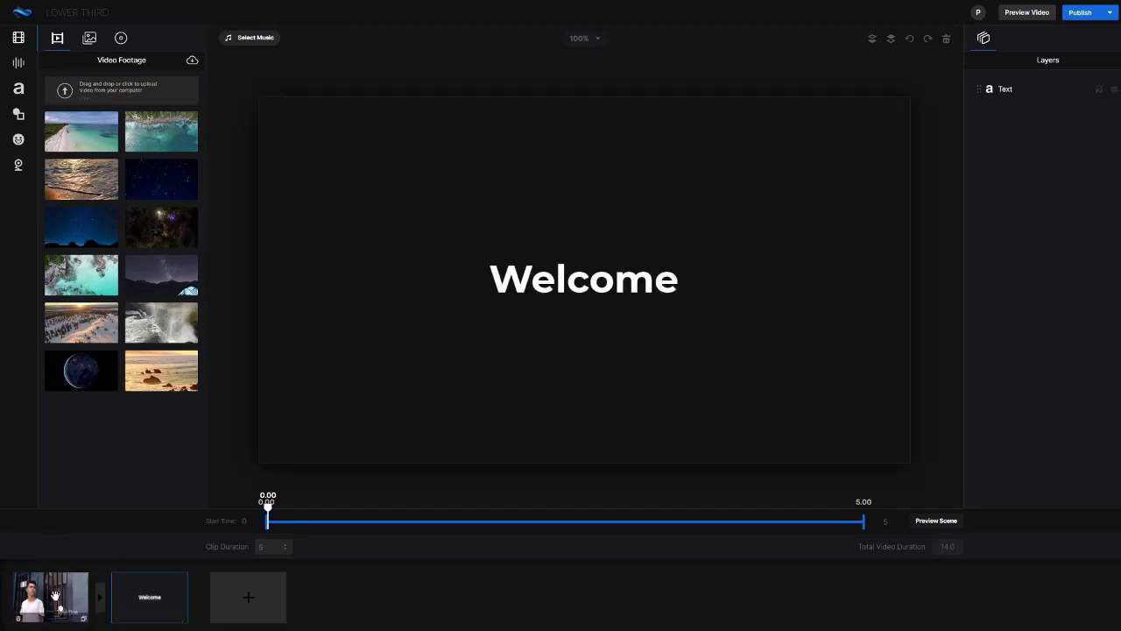
pyautogui.click(48, 596)
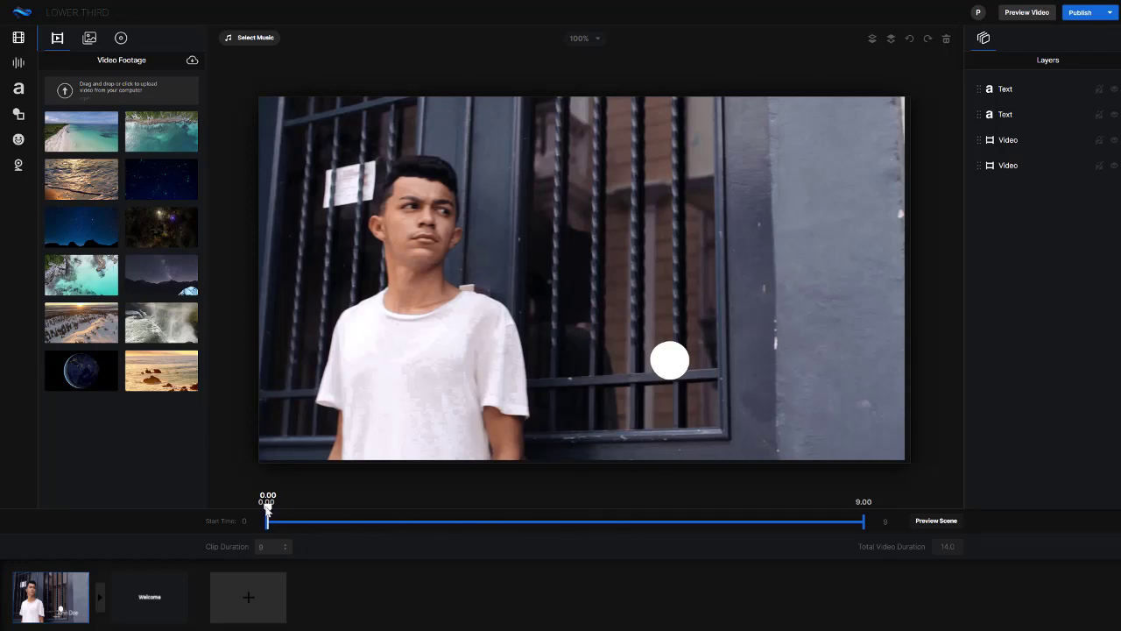
# Inspect the John Doe, Photographer and background video layers in the Layers panel
pyautogui.moveTo(267, 507); pyautogui.dragTo(453, 511)
pyautogui.click(1003, 90)
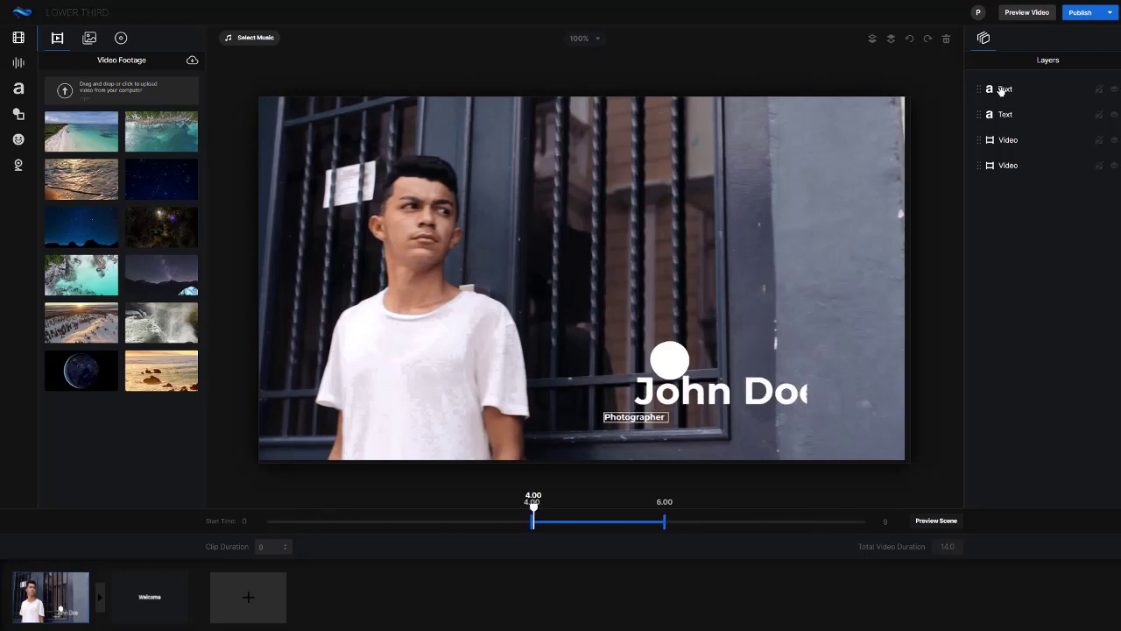
pyautogui.click(1007, 144)
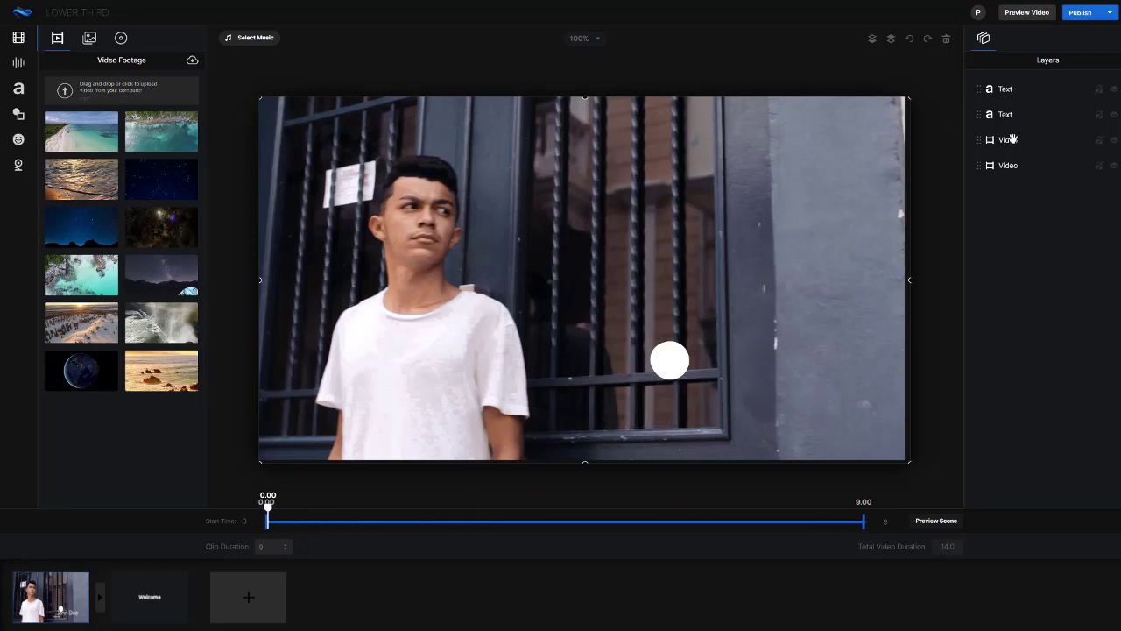
pyautogui.click(1008, 115)
pyautogui.click(1011, 89)
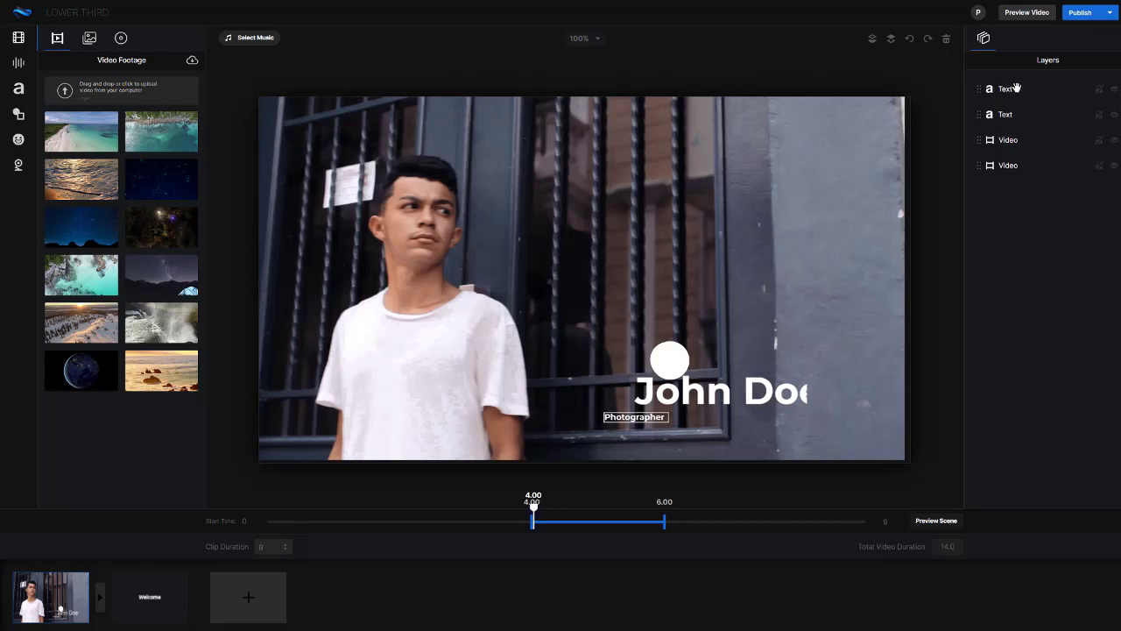
pyautogui.click(1012, 113)
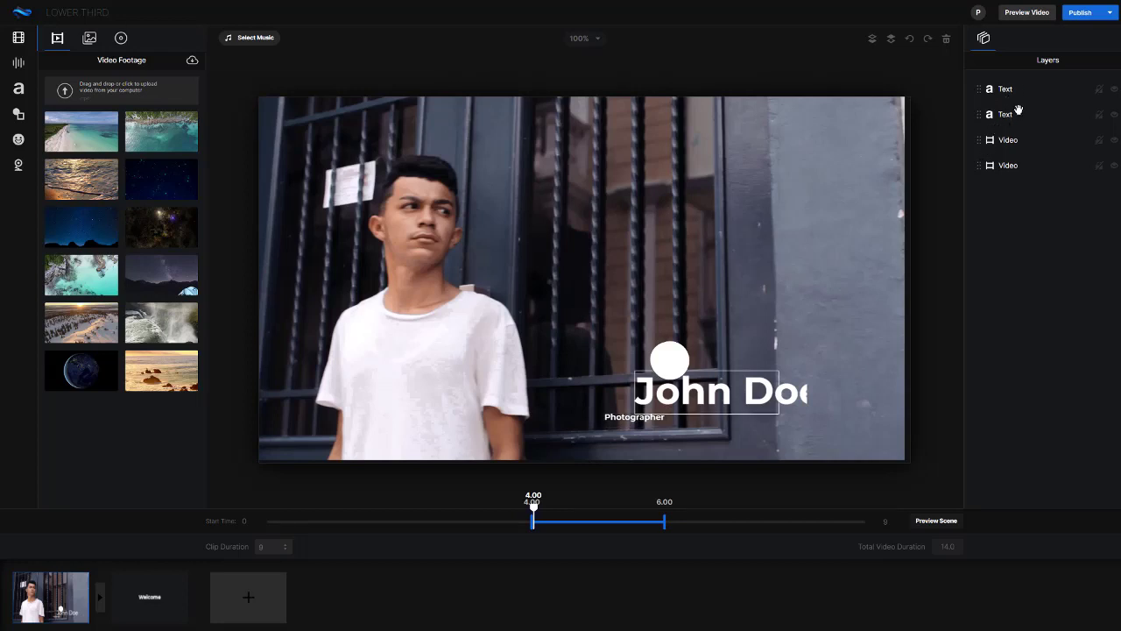
pyautogui.click(1007, 90)
pyautogui.click(1010, 116)
# Scrub to 5.78 and select the John Doe title to show its Text Styles
pyautogui.click(1004, 115)
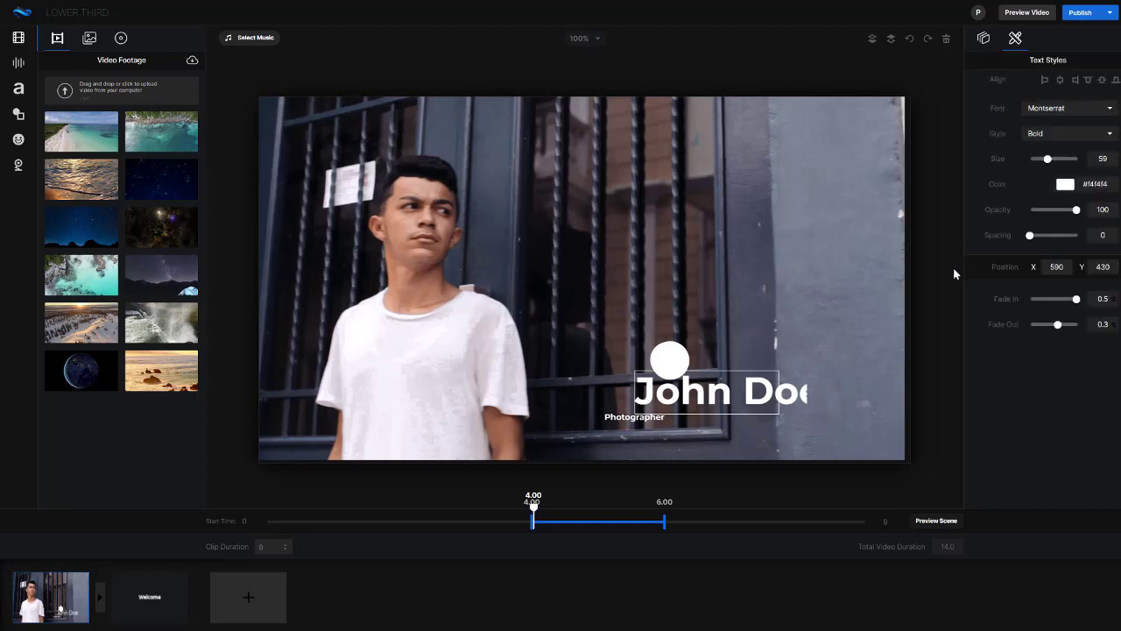
pyautogui.click(796, 457)
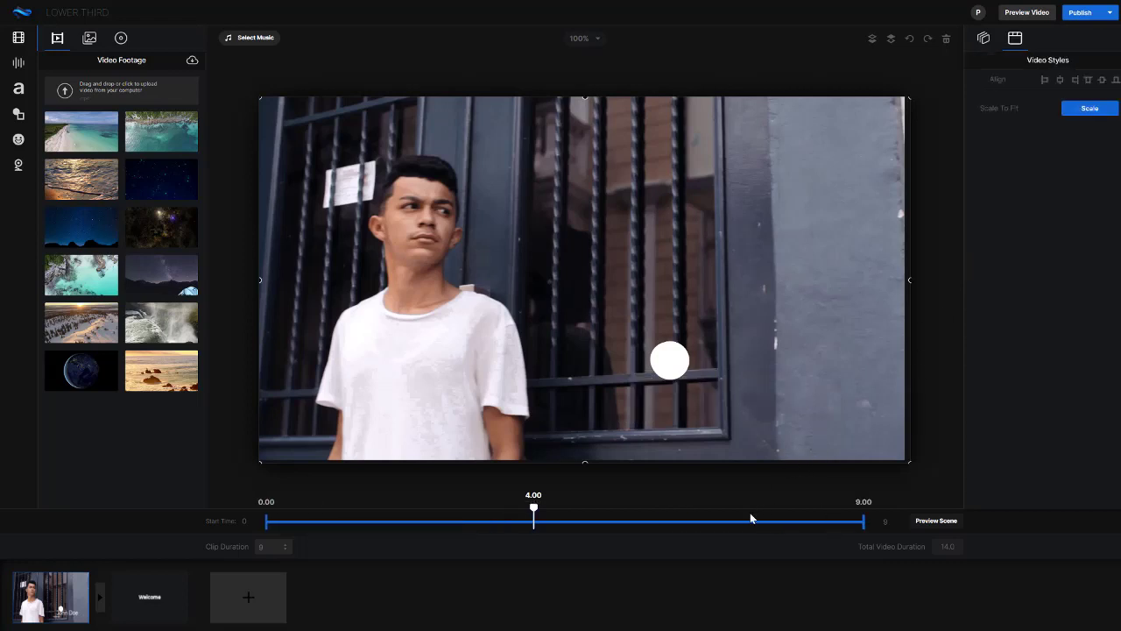
pyautogui.moveTo(533, 514); pyautogui.dragTo(651, 515)
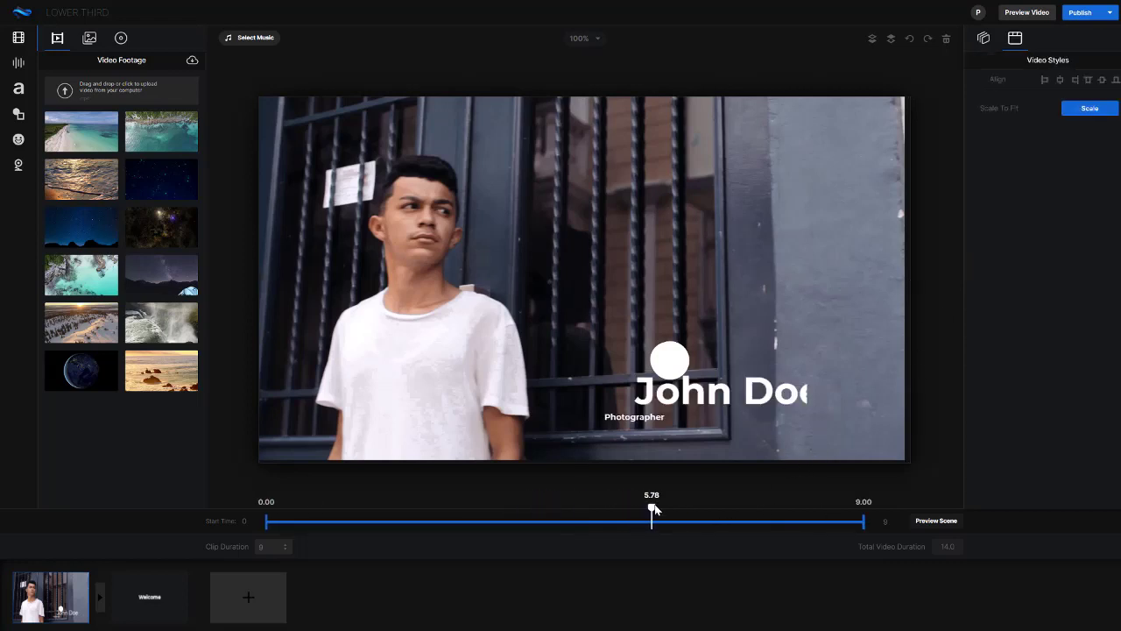
pyautogui.click(744, 385)
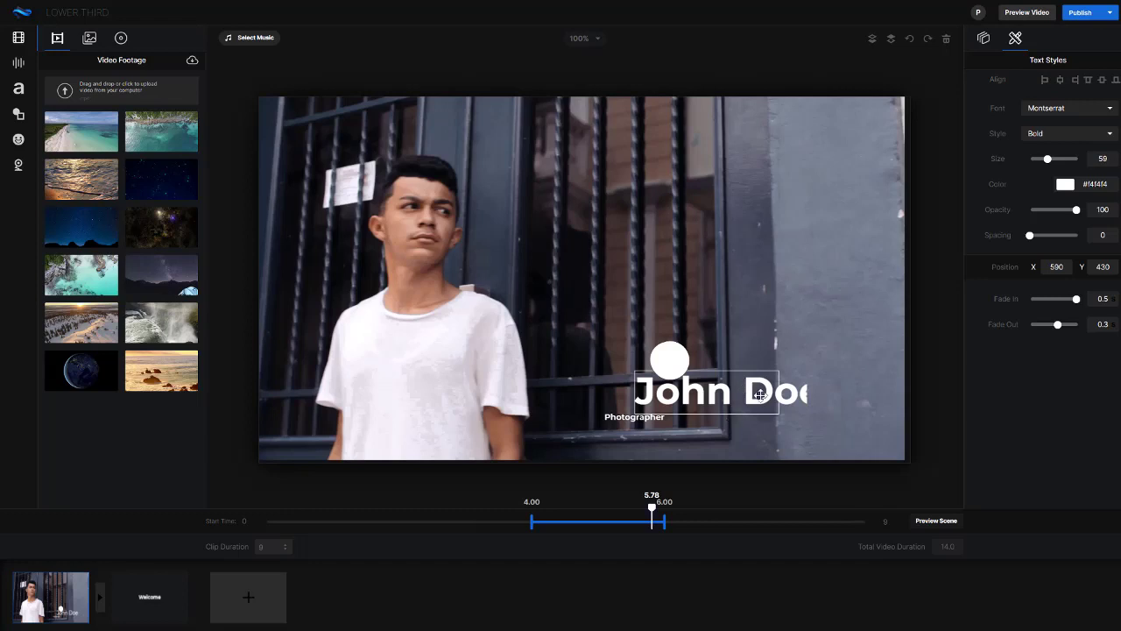
# Shrink the whole John Doe text to size 37, keeping the Montserrat font
pyautogui.doubleClick(705, 398)
pyautogui.click(638, 396)
pyautogui.moveTo(640, 385); pyautogui.dragTo(824, 387)
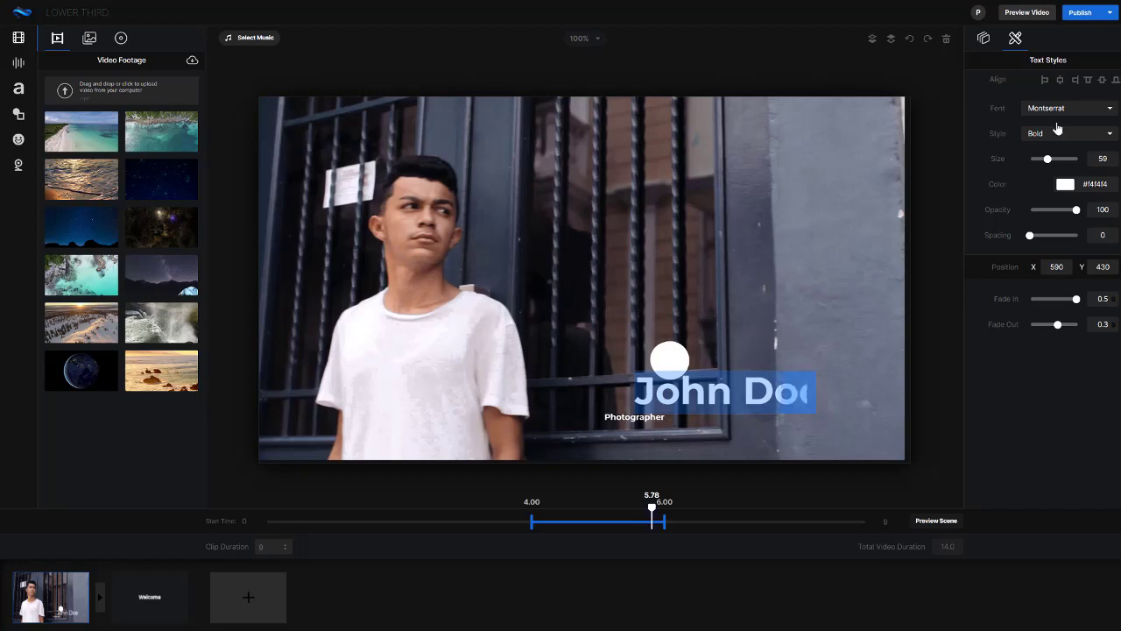
pyautogui.moveTo(1051, 164); pyautogui.dragTo(1040, 166)
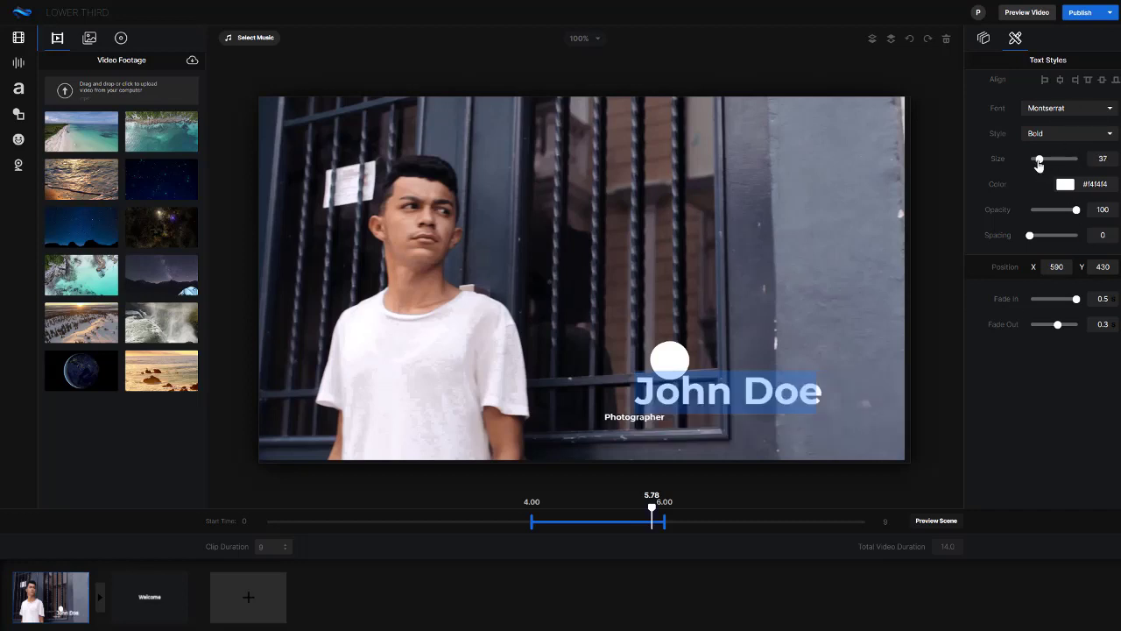
pyautogui.click(1060, 115)
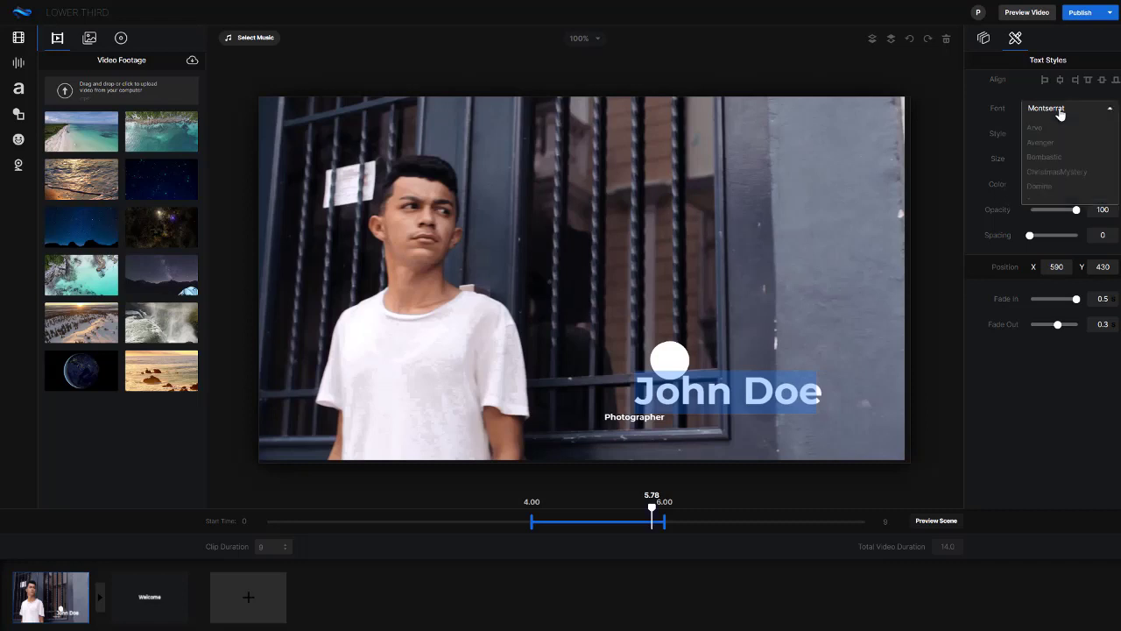
pyautogui.click(1045, 80)
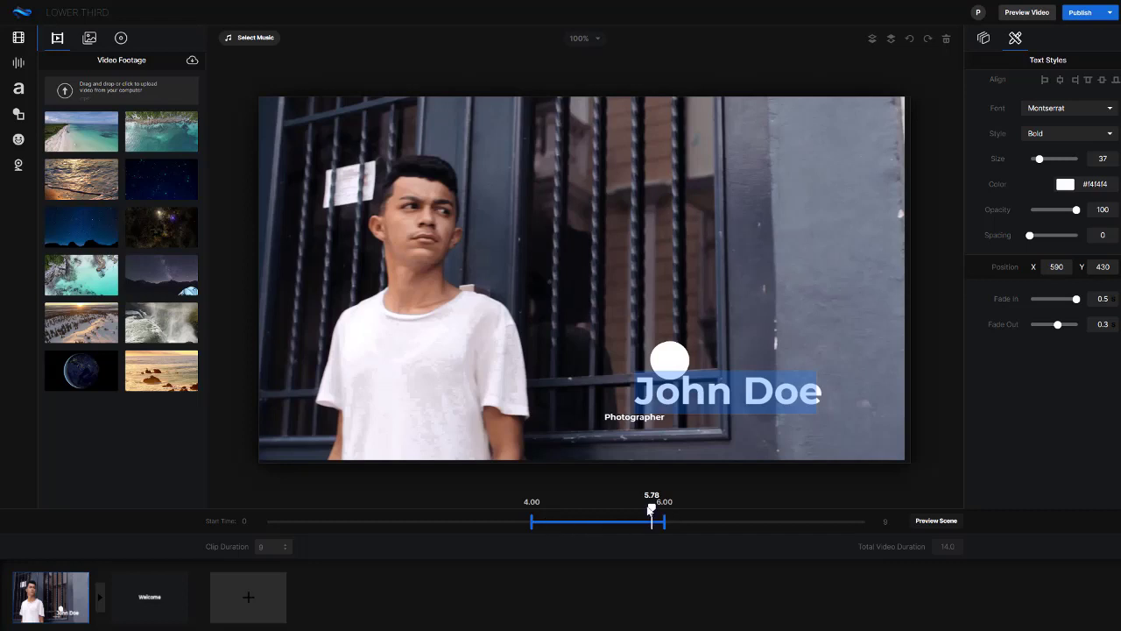
# Preview the title's entrance, then move to the Welcome scene
pyautogui.moveTo(555, 510); pyautogui.dragTo(527, 513)
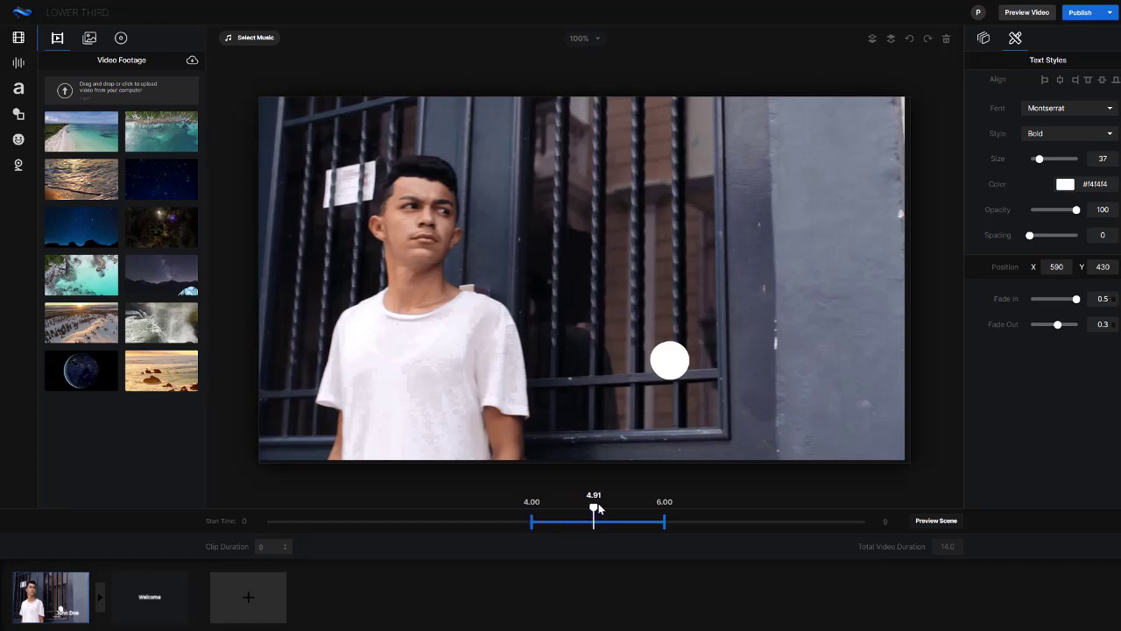
pyautogui.moveTo(597, 506)
pyautogui.mouseDown()
pyautogui.moveTo(673, 510)
pyautogui.moveTo(612, 509)
pyautogui.mouseUp()
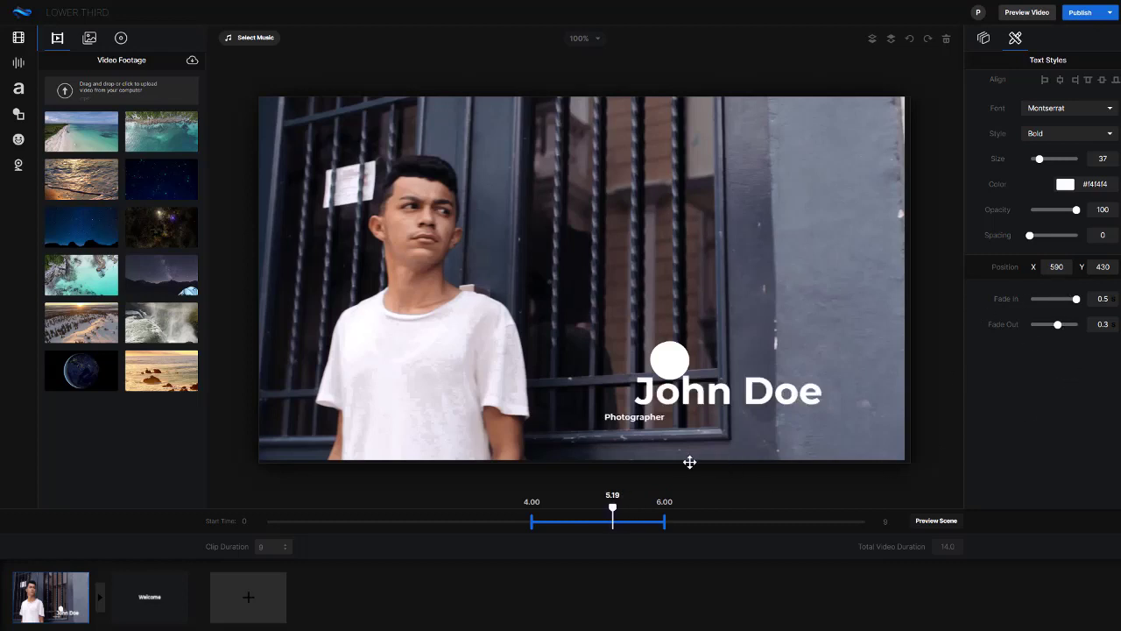
pyautogui.click(164, 585)
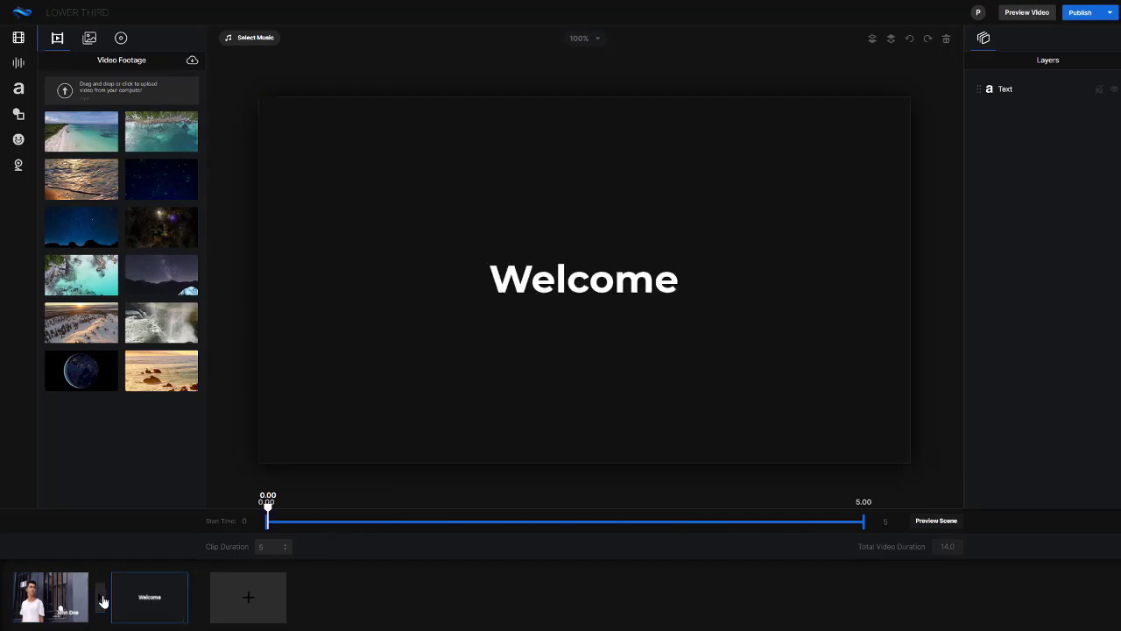
# Apply a Cross Zoom transition between the street clip and the Welcome scene
pyautogui.click(98, 602)
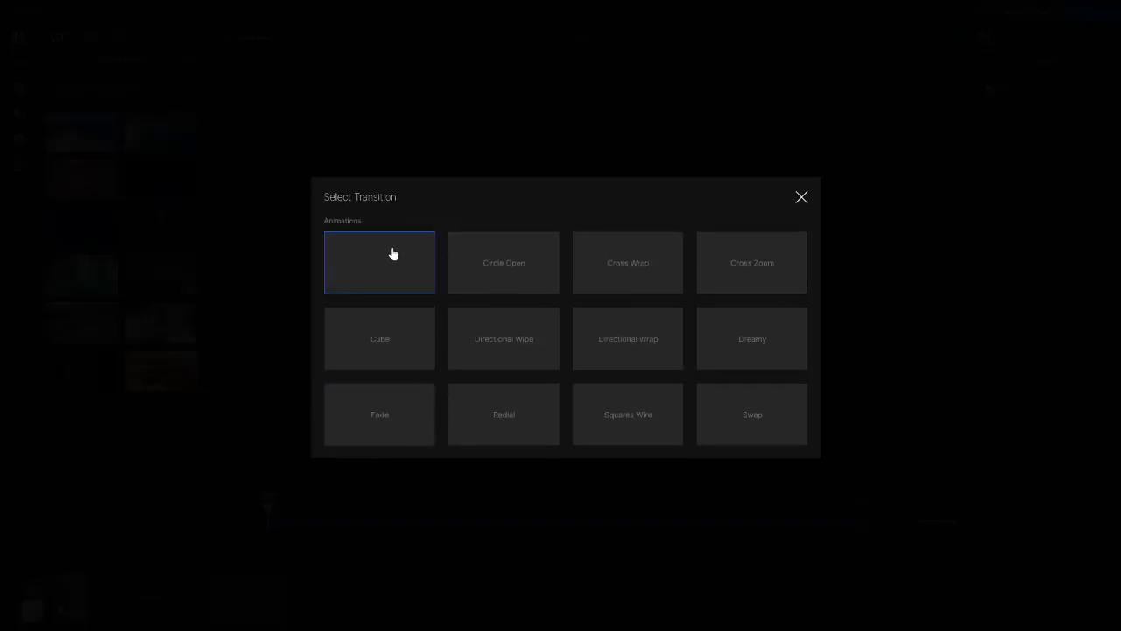
pyautogui.moveTo(413, 259)
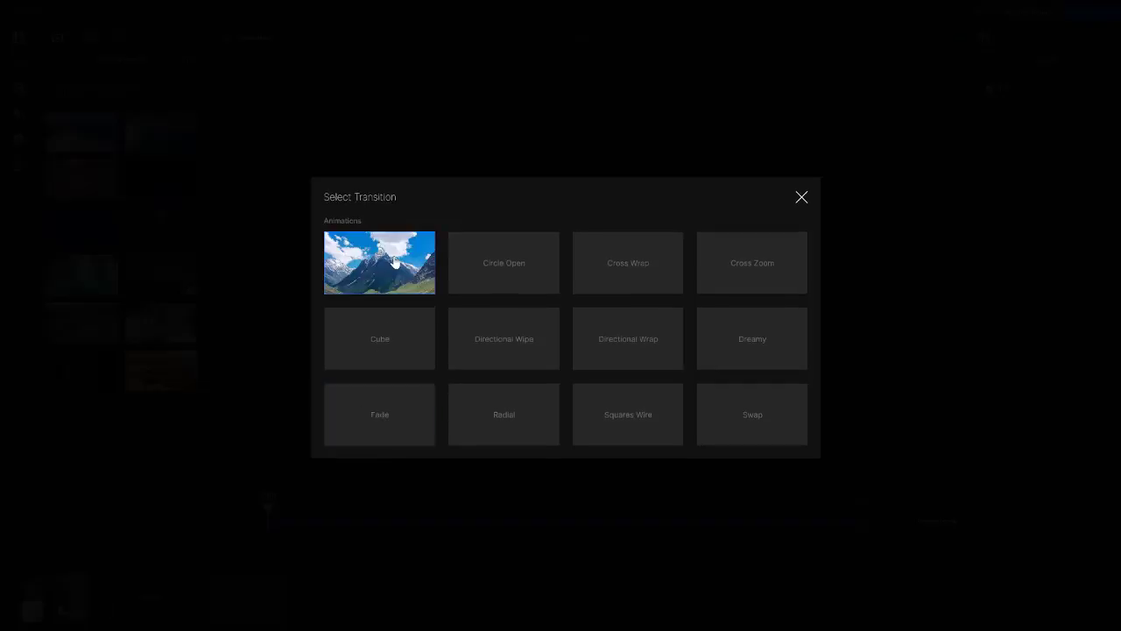
pyautogui.moveTo(499, 262)
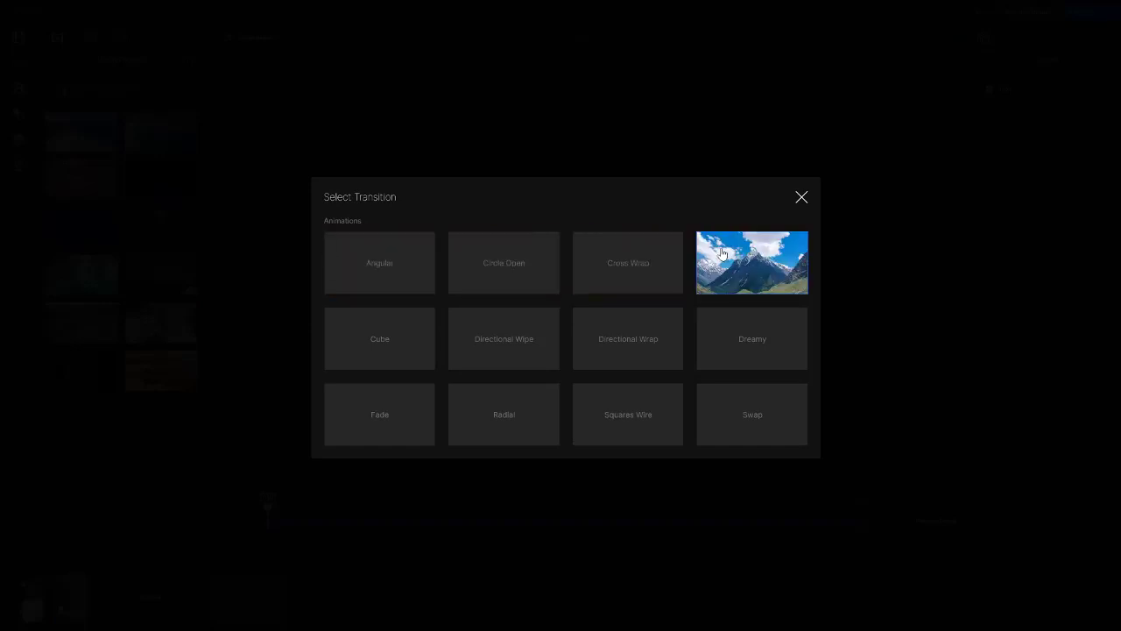
pyautogui.click(651, 276)
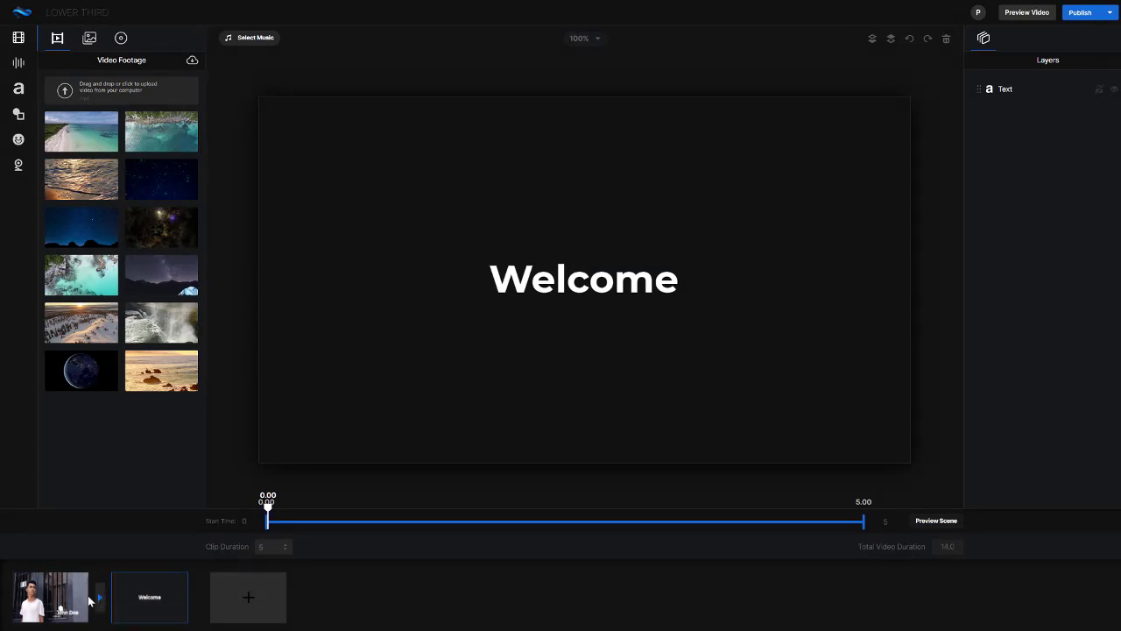
pyautogui.moveTo(63, 598)
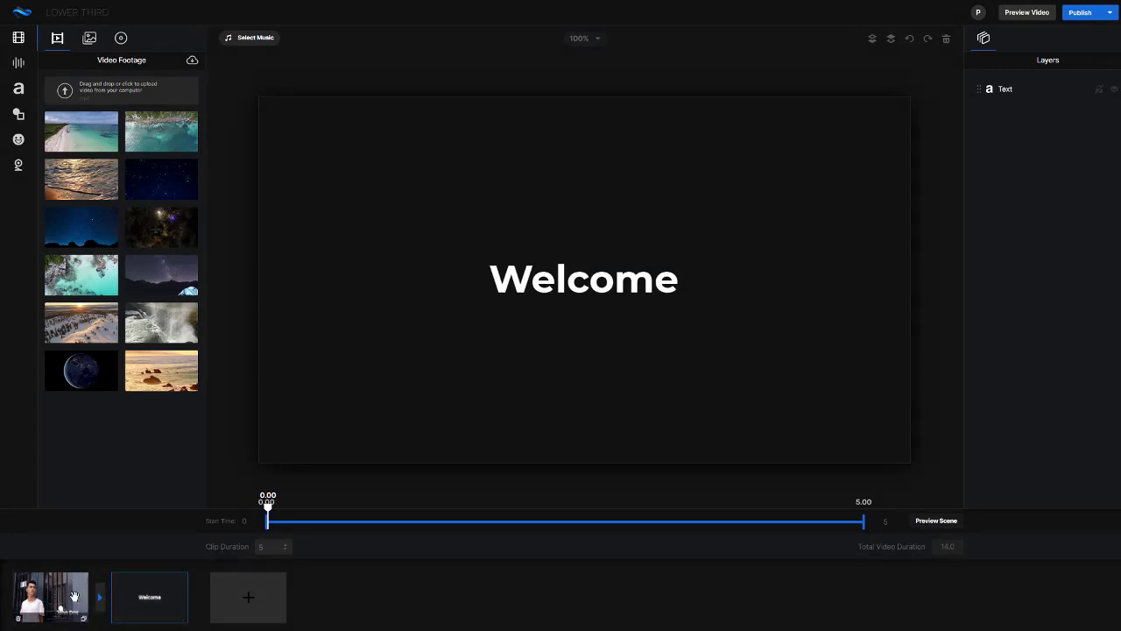
pyautogui.click(603, 281)
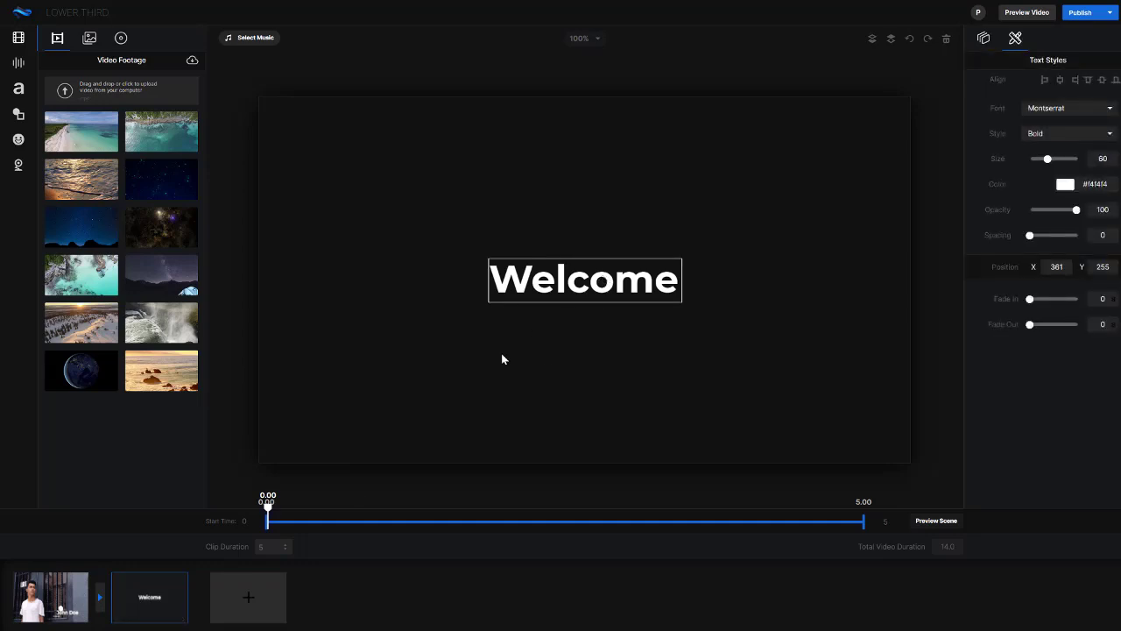
pyautogui.click(60, 580)
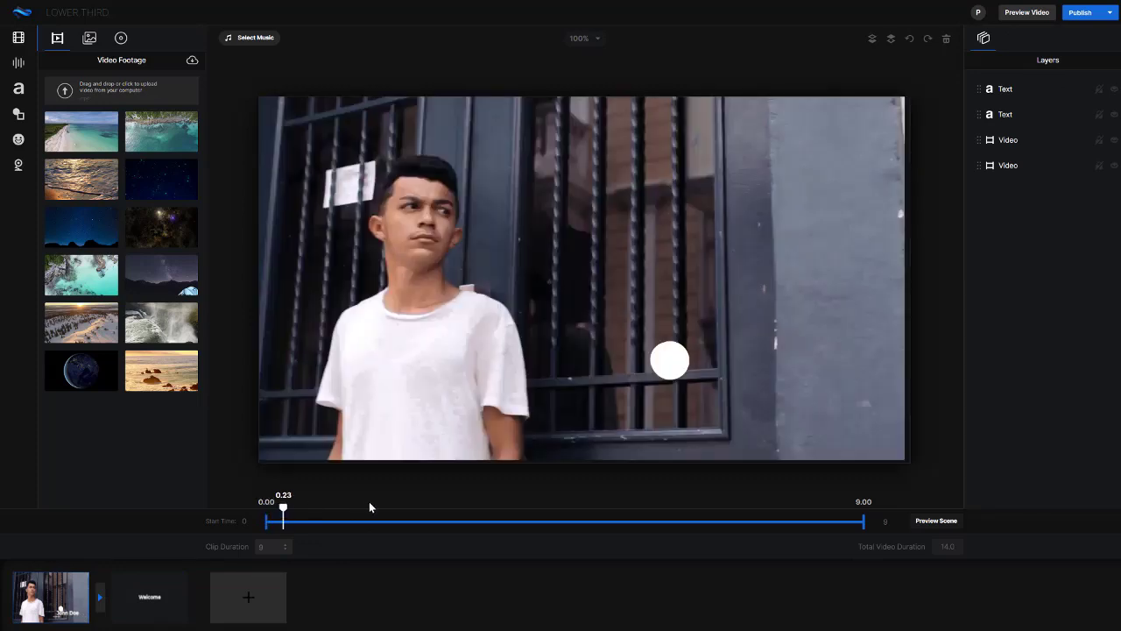
pyautogui.click(369, 506)
pyautogui.click(590, 508)
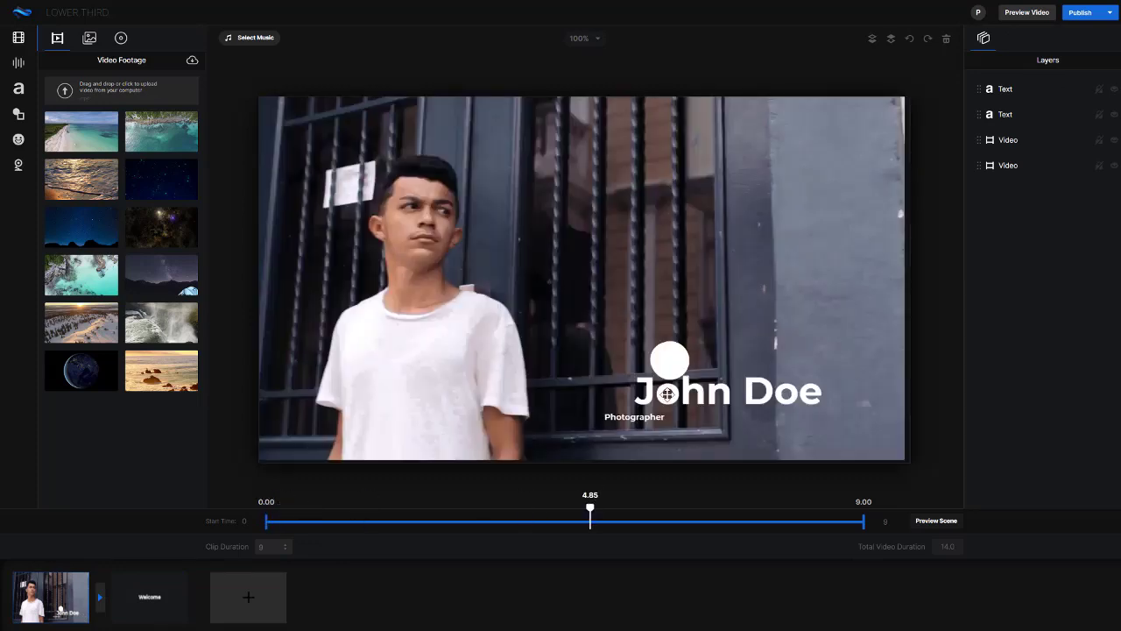
pyautogui.click(667, 394)
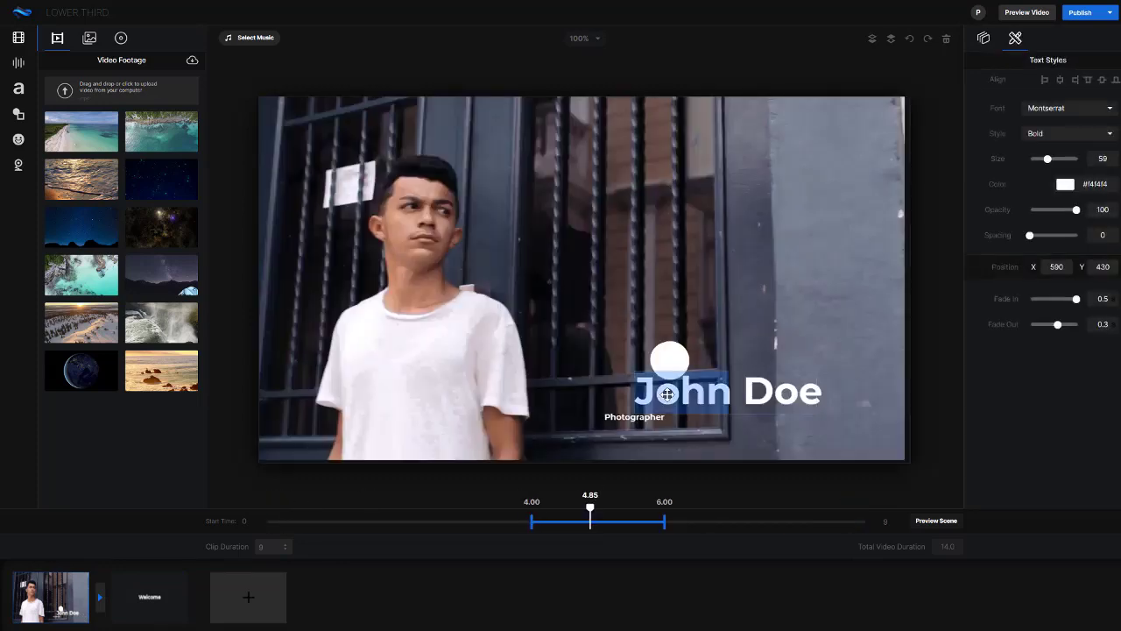
pyautogui.click(622, 420)
pyautogui.click(677, 356)
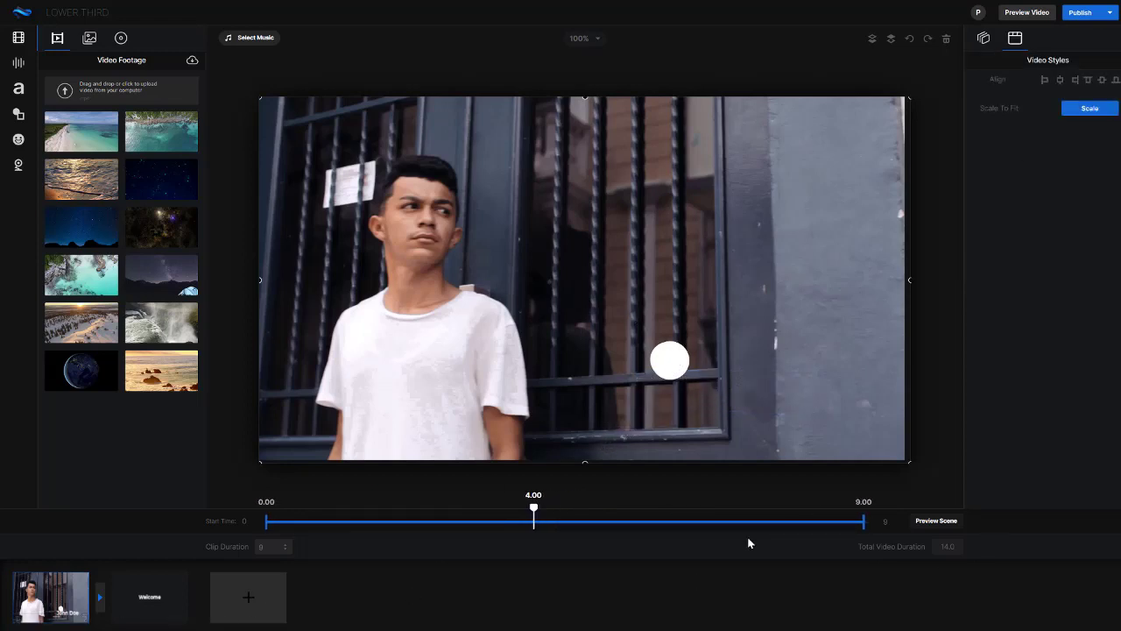
pyautogui.click(935, 520)
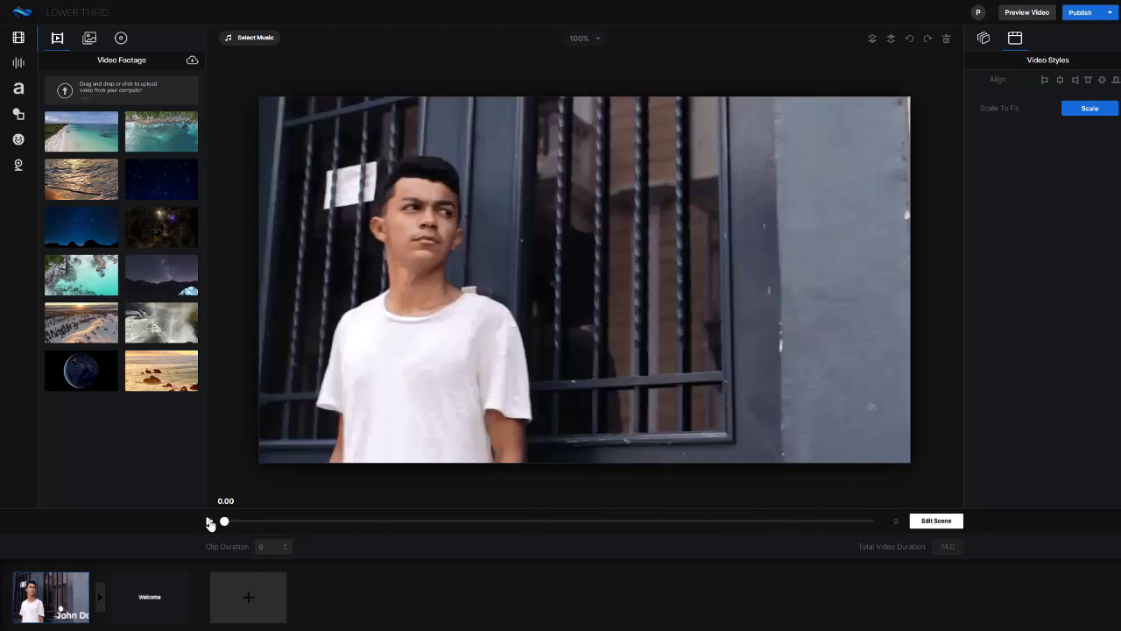
pyautogui.click(923, 523)
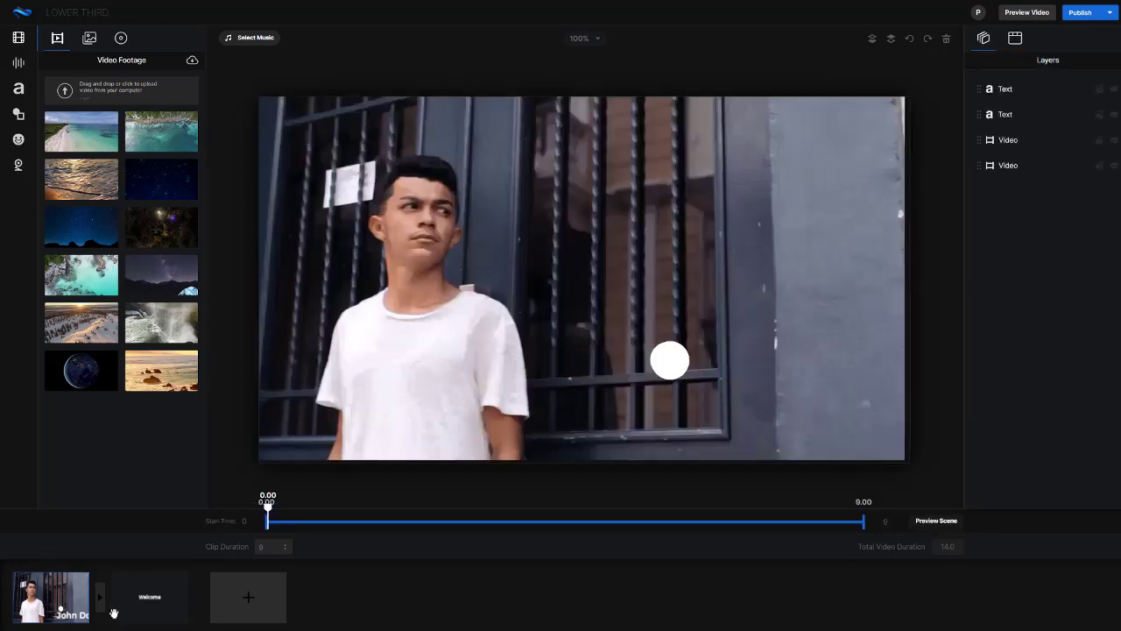
pyautogui.click(136, 592)
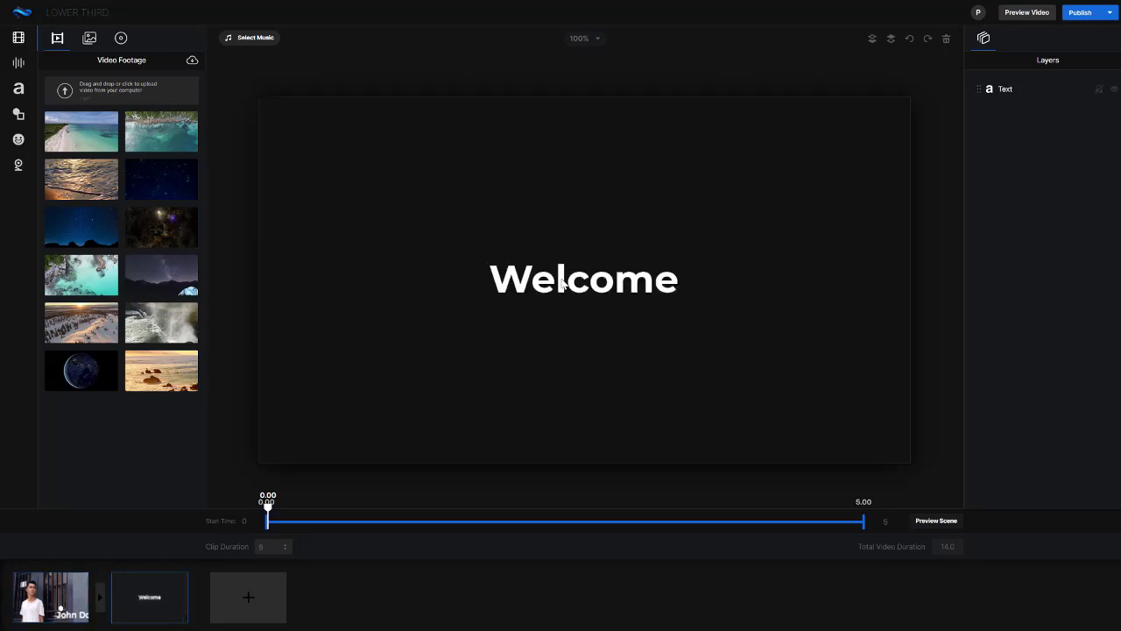
# Try deleting the Welcome text, cancel the last-item prompt, and reload the Welcome scene
pyautogui.click(561, 279)
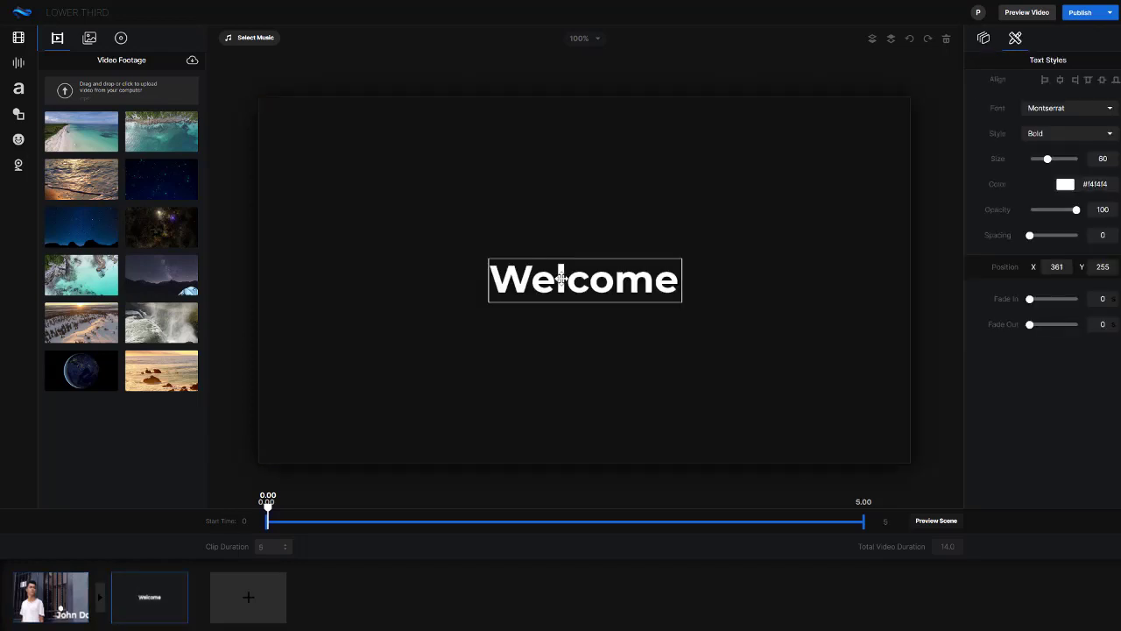
pyautogui.press('Delete')
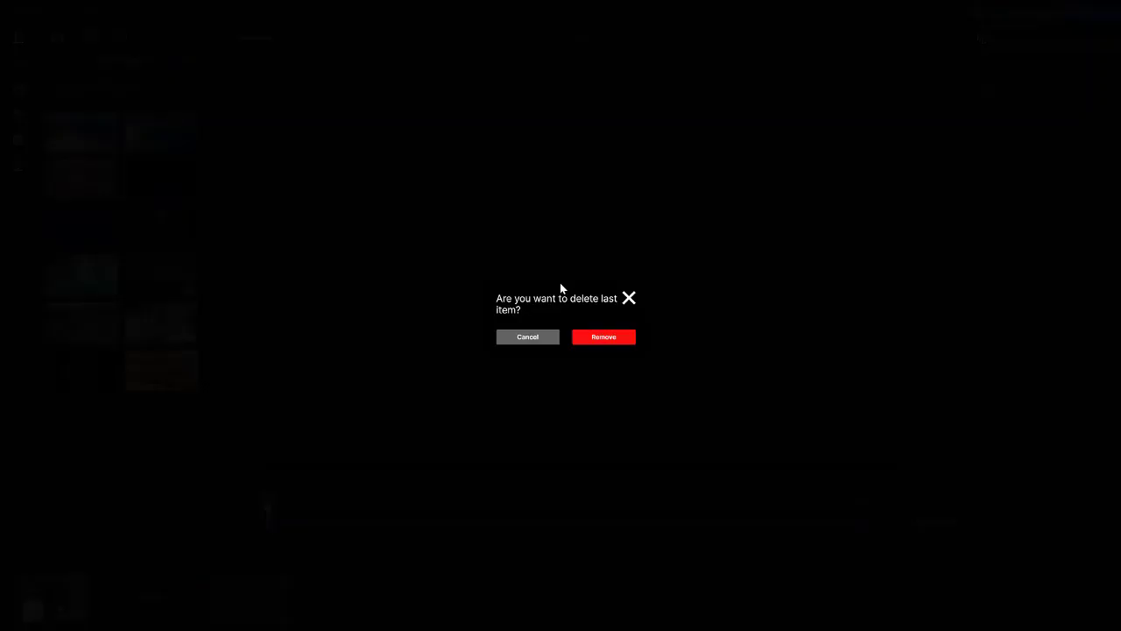
pyautogui.click(629, 299)
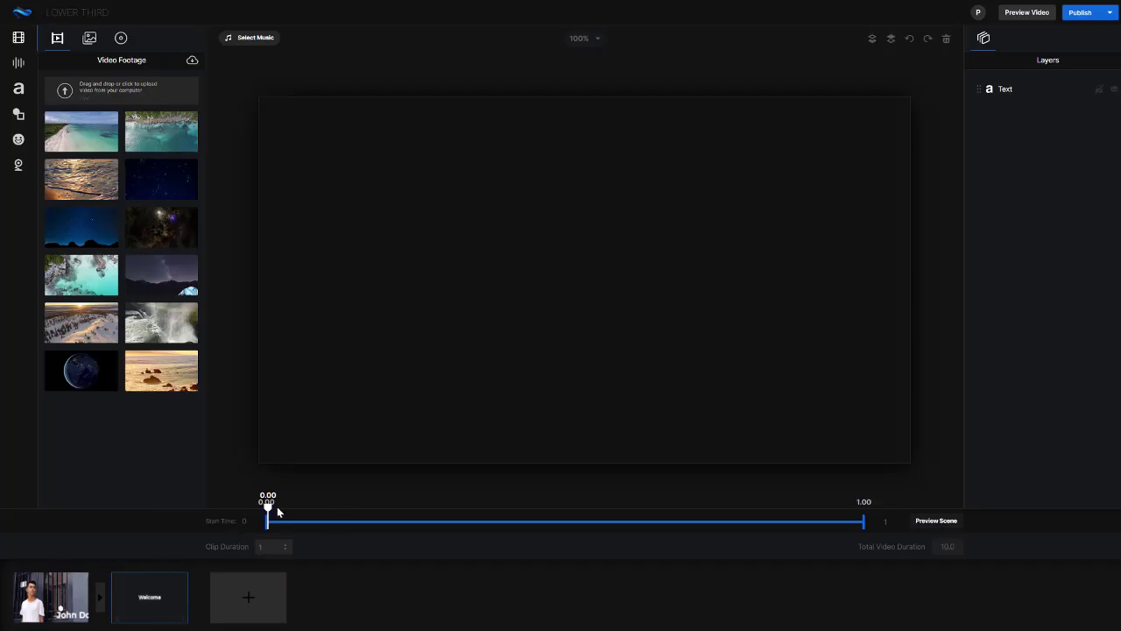
pyautogui.click(162, 588)
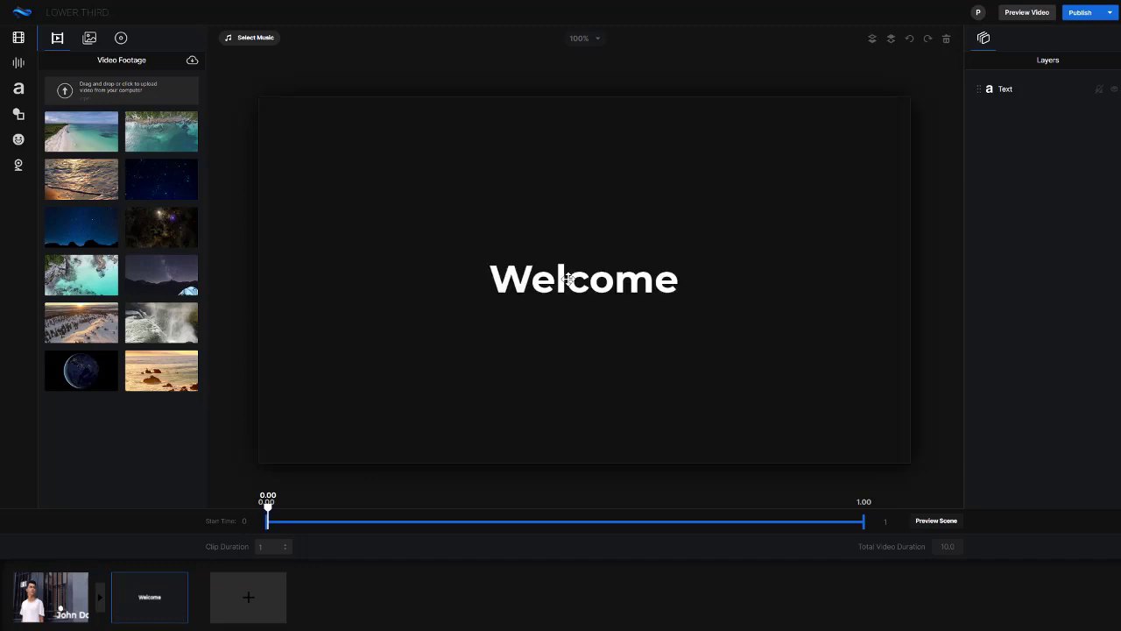
# Replace the Welcome title text with 'My Portfolio' and reselect its text box
pyautogui.doubleClick(568, 279)
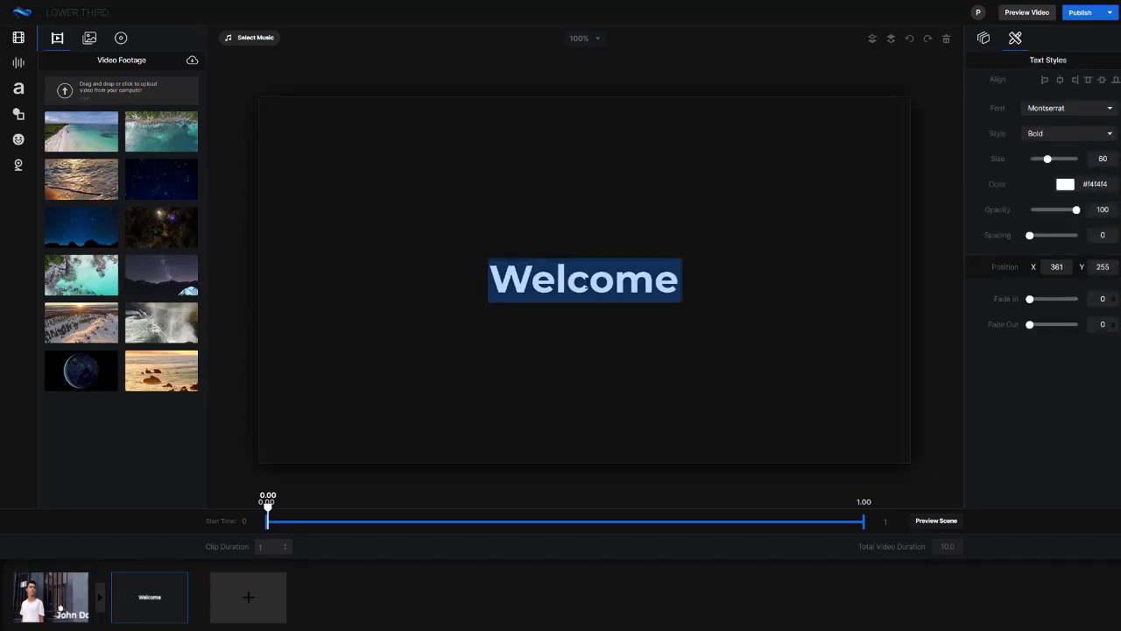
pyautogui.write('mY pOR')
pyautogui.press('BackSpace')
pyautogui.press('BackSpace')
pyautogui.press('BackSpace')
pyautogui.press('BackSpace')
pyautogui.press('BackSpace')
pyautogui.press('BackSpace')
pyautogui.write('M')
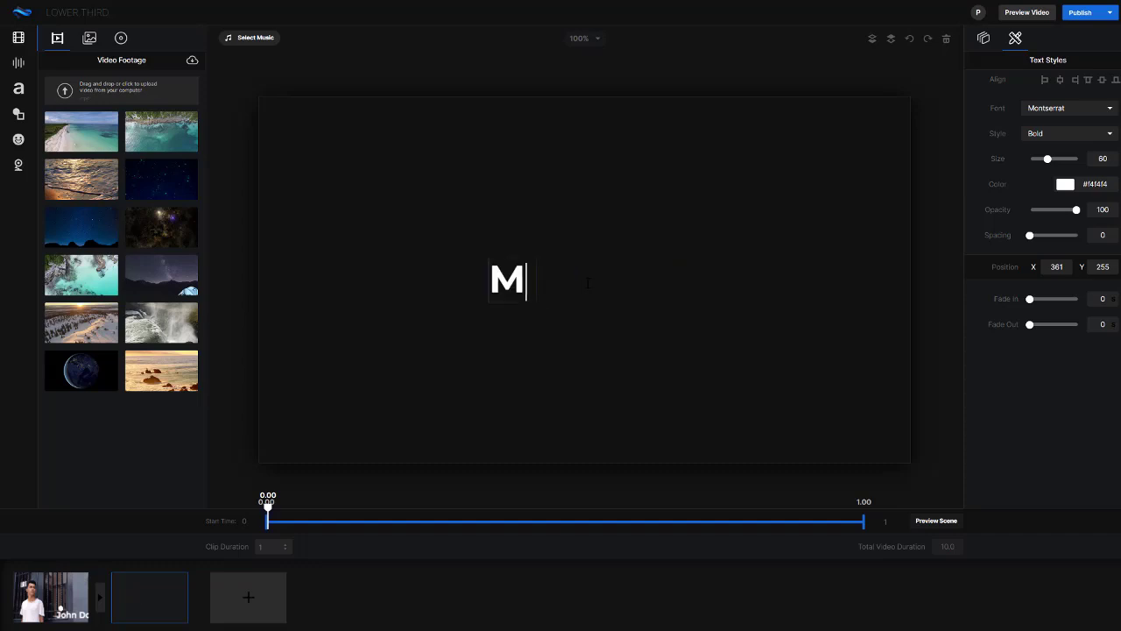
pyautogui.write('y Portfolio')
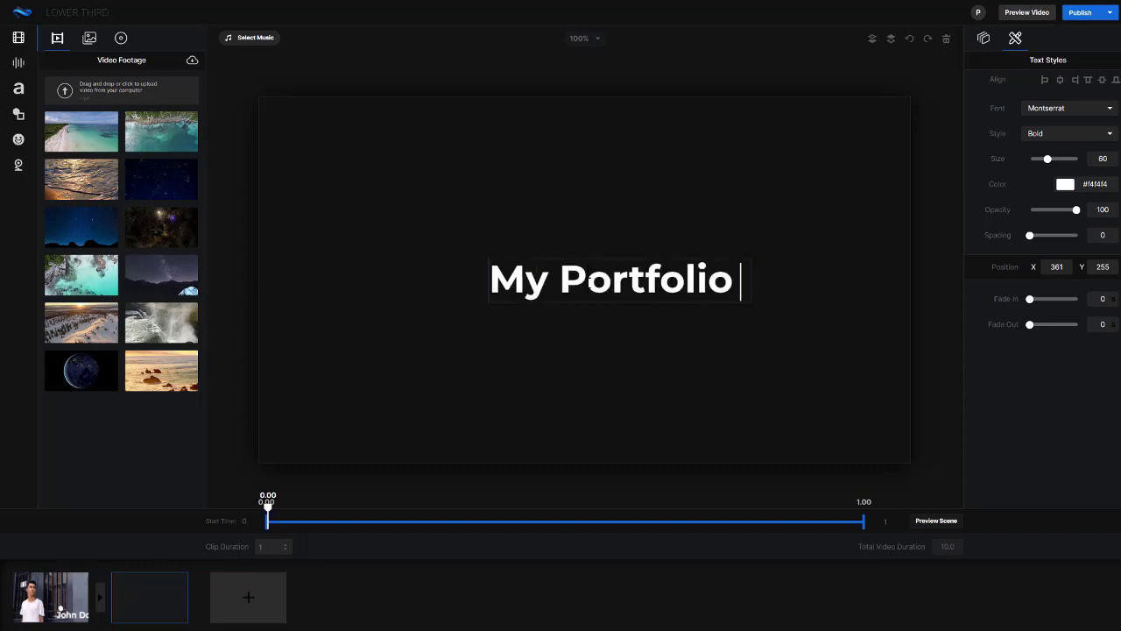
pyautogui.click(618, 310)
pyautogui.click(594, 293)
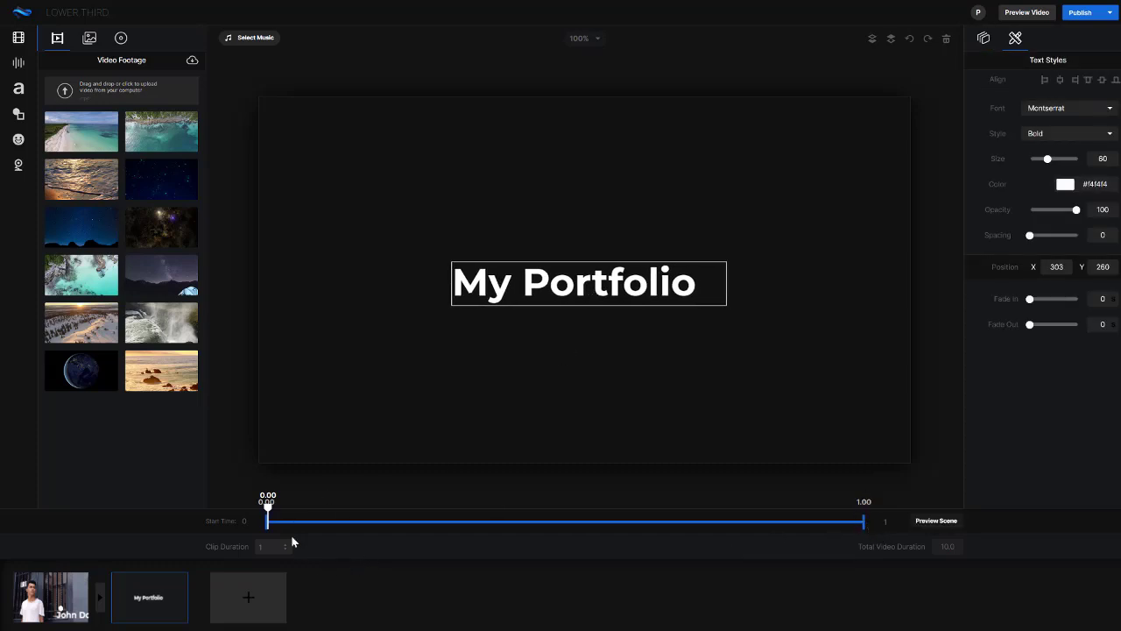
# Scrub to about 0.88 s and give the My Portfolio title a 0.2 s fade-in
pyautogui.moveTo(268, 513); pyautogui.dragTo(656, 517)
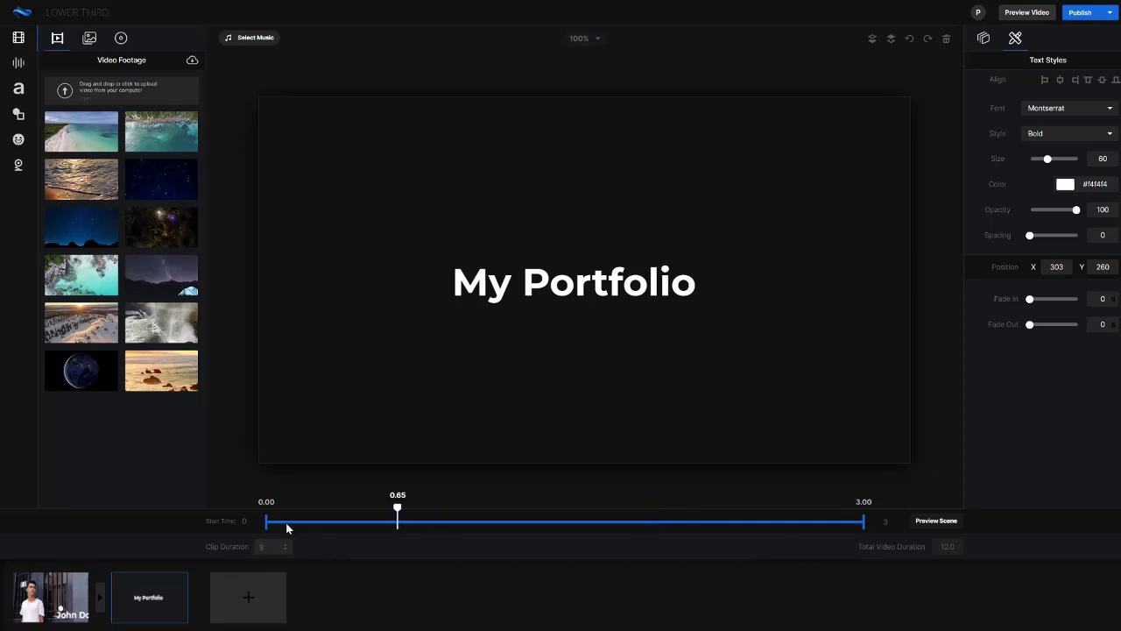
pyautogui.click(635, 269)
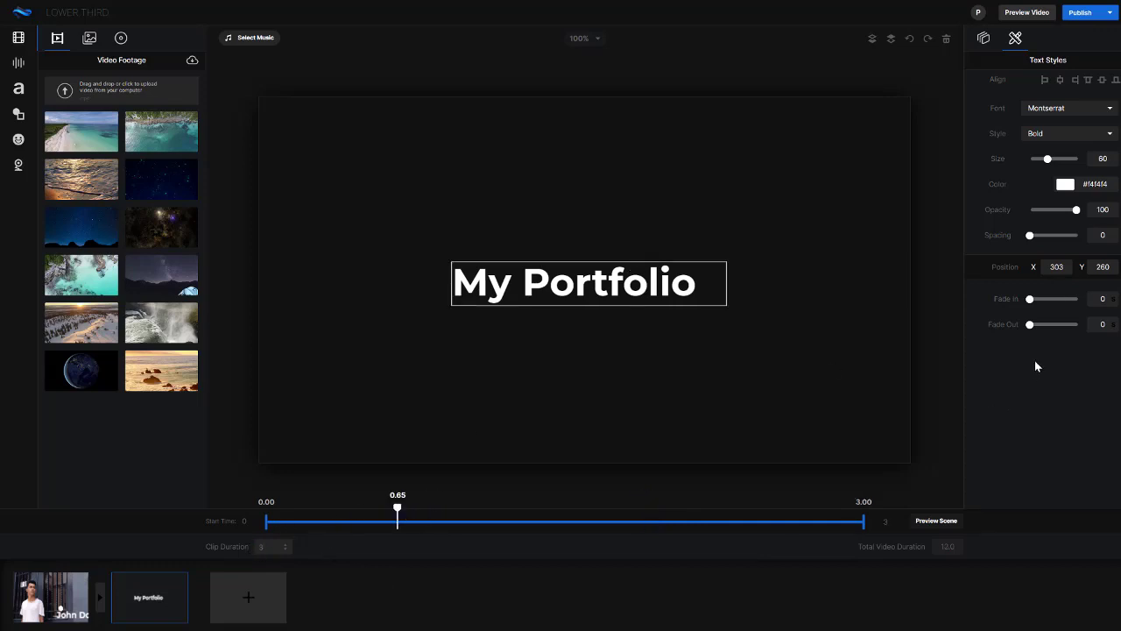
pyautogui.moveTo(1031, 302); pyautogui.dragTo(1052, 325)
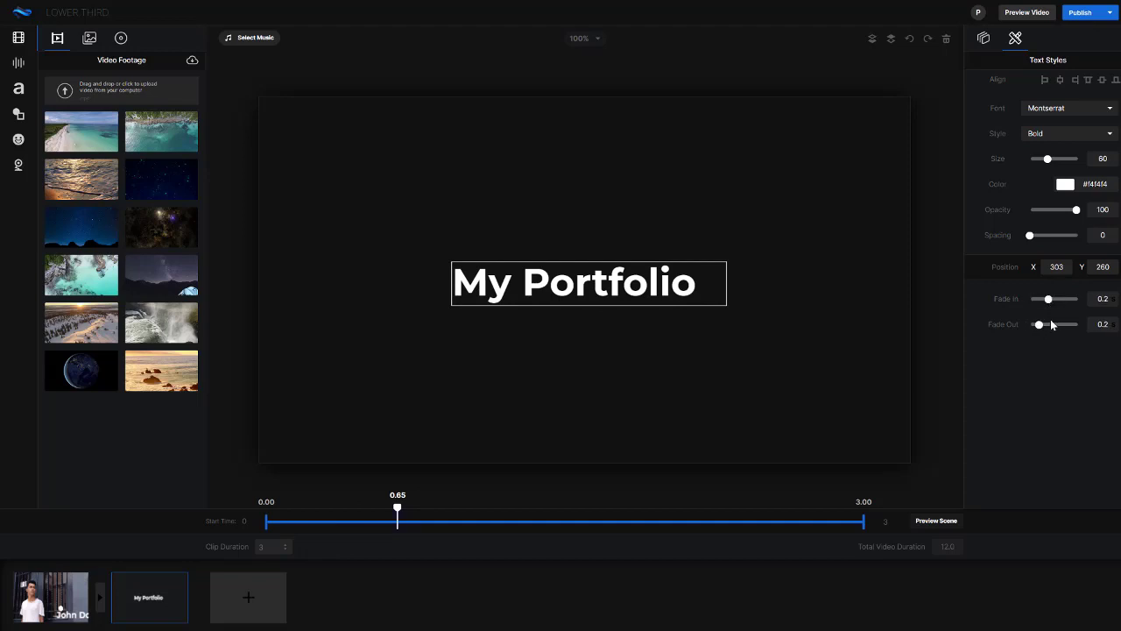
pyautogui.click(396, 447)
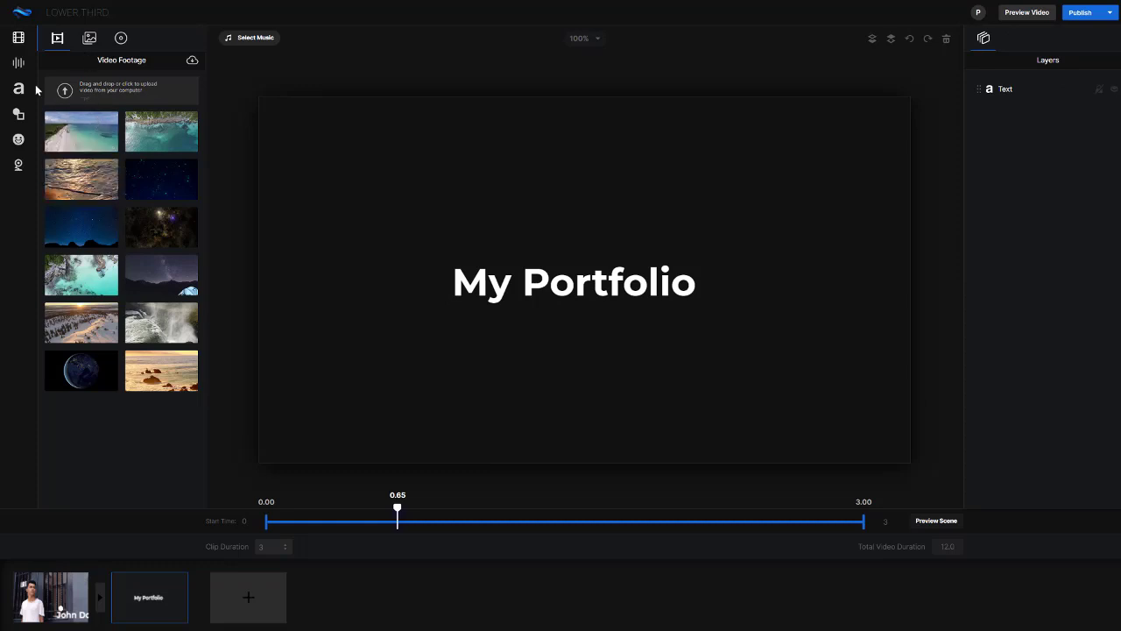
# Add a white square from Shapes and scale it to fill the My Portfolio canvas
pyautogui.click(18, 63)
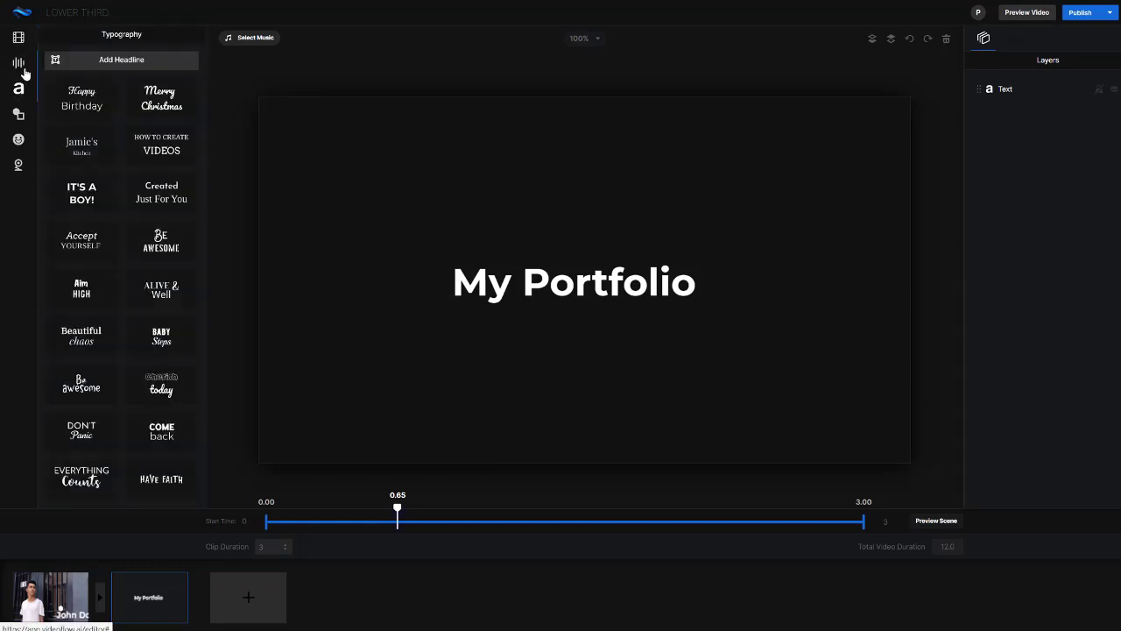
pyautogui.click(20, 119)
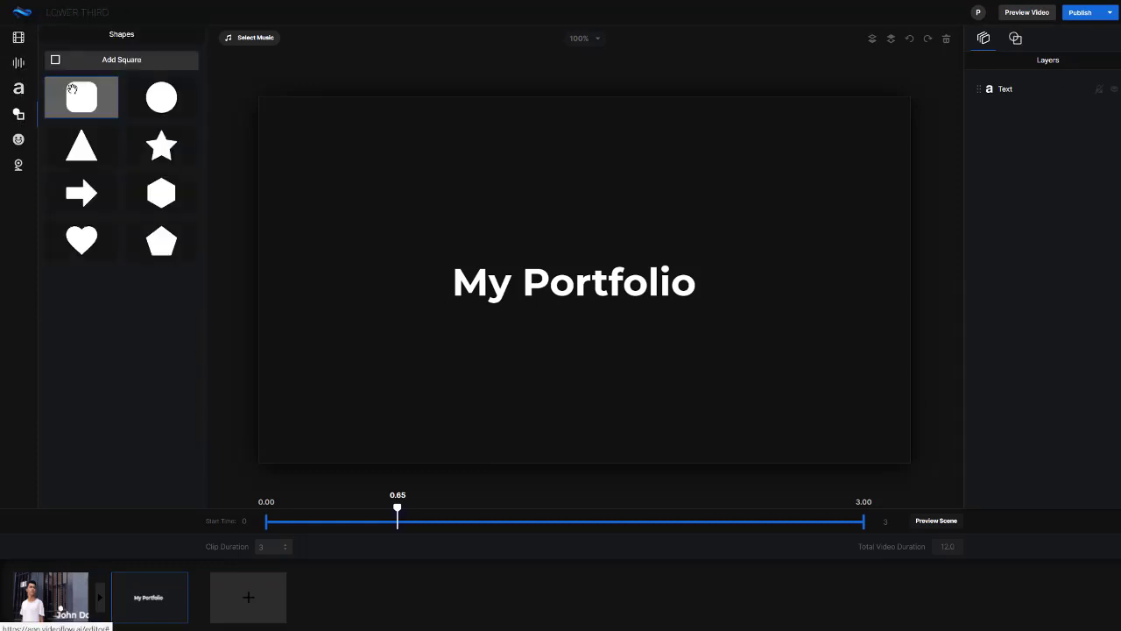
pyautogui.click(121, 66)
pyautogui.moveTo(395, 249); pyautogui.dragTo(267, 114)
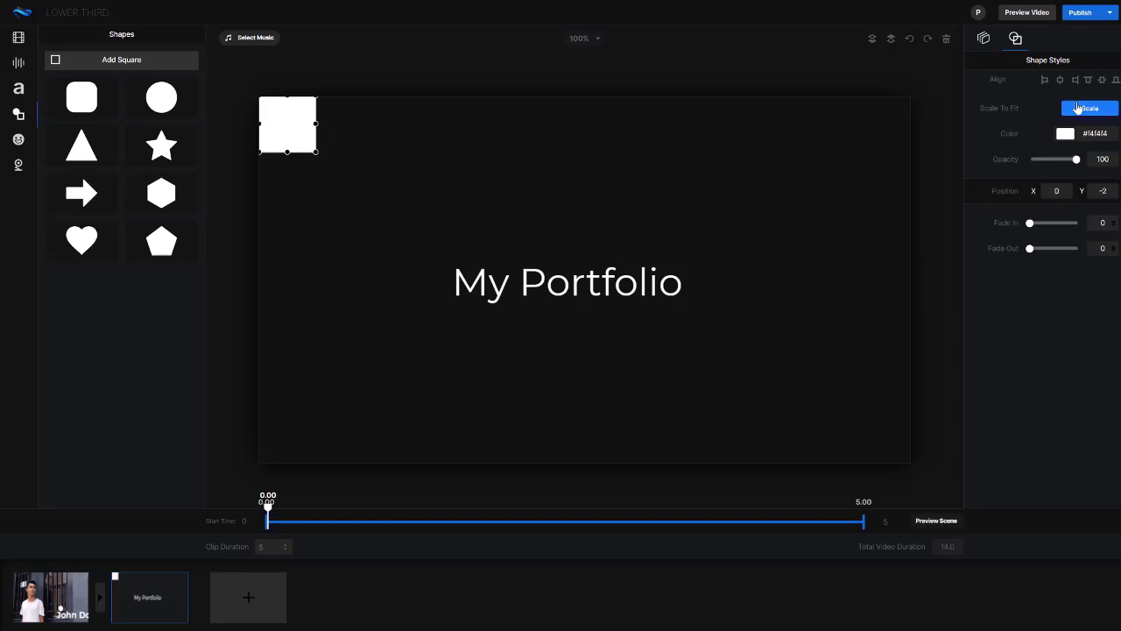
pyautogui.click(1090, 108)
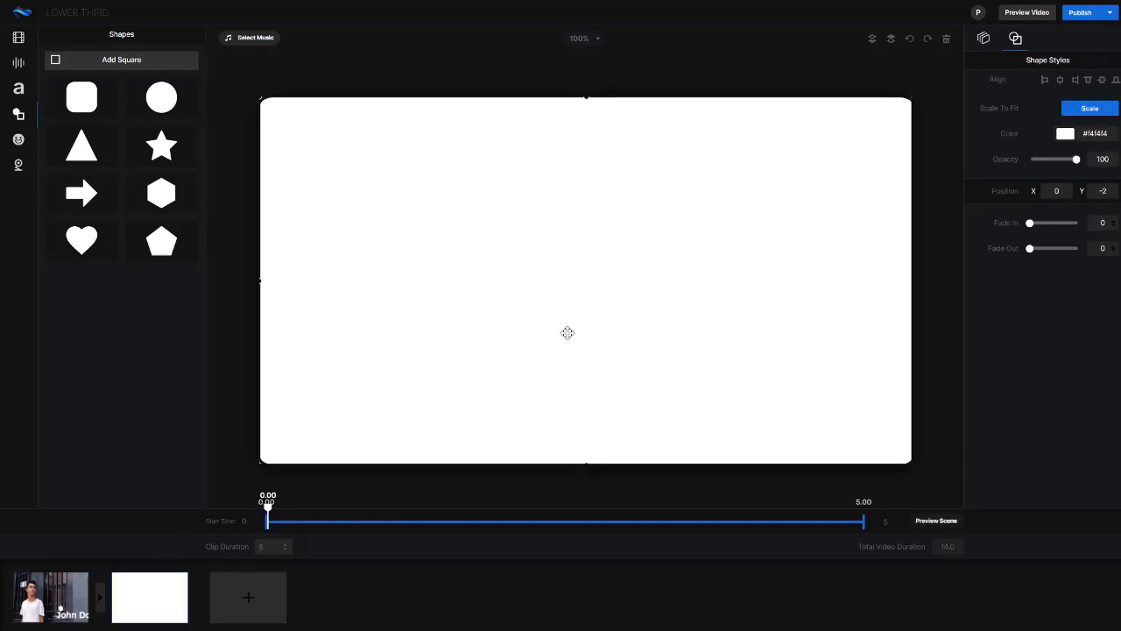
pyautogui.click(982, 39)
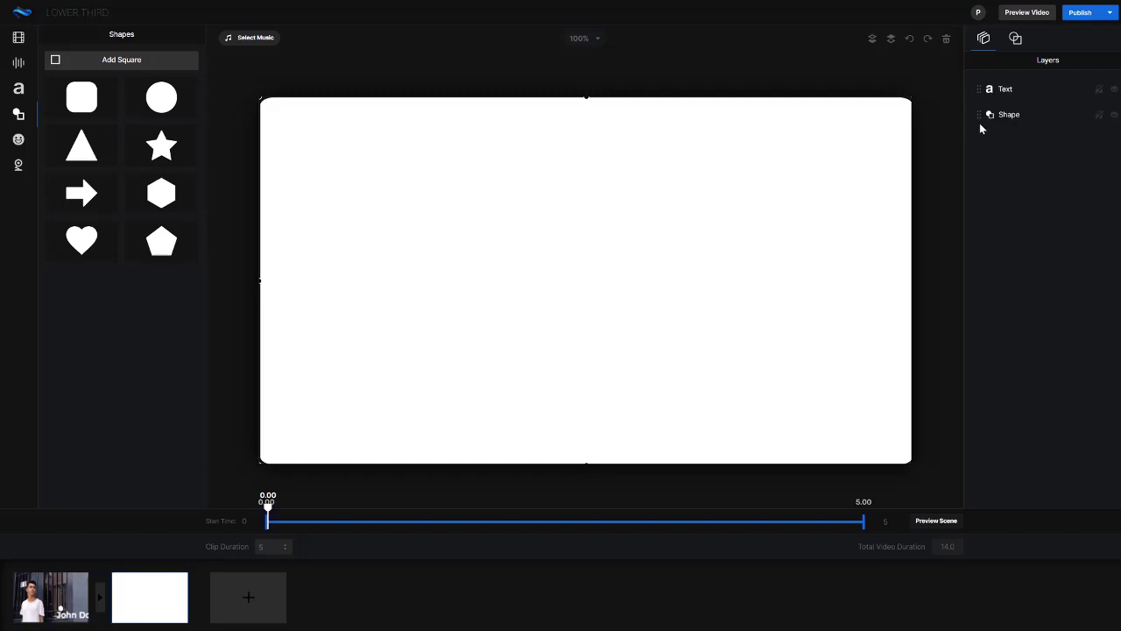
# Turn the My Portfolio title text black
pyautogui.click(559, 287)
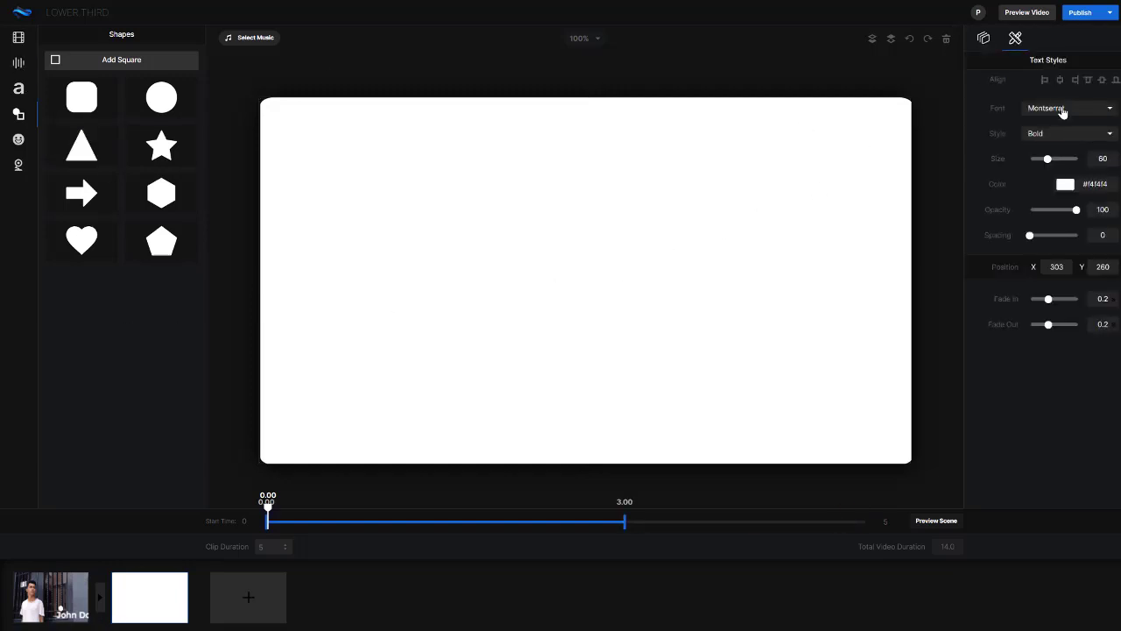
pyautogui.click(1065, 185)
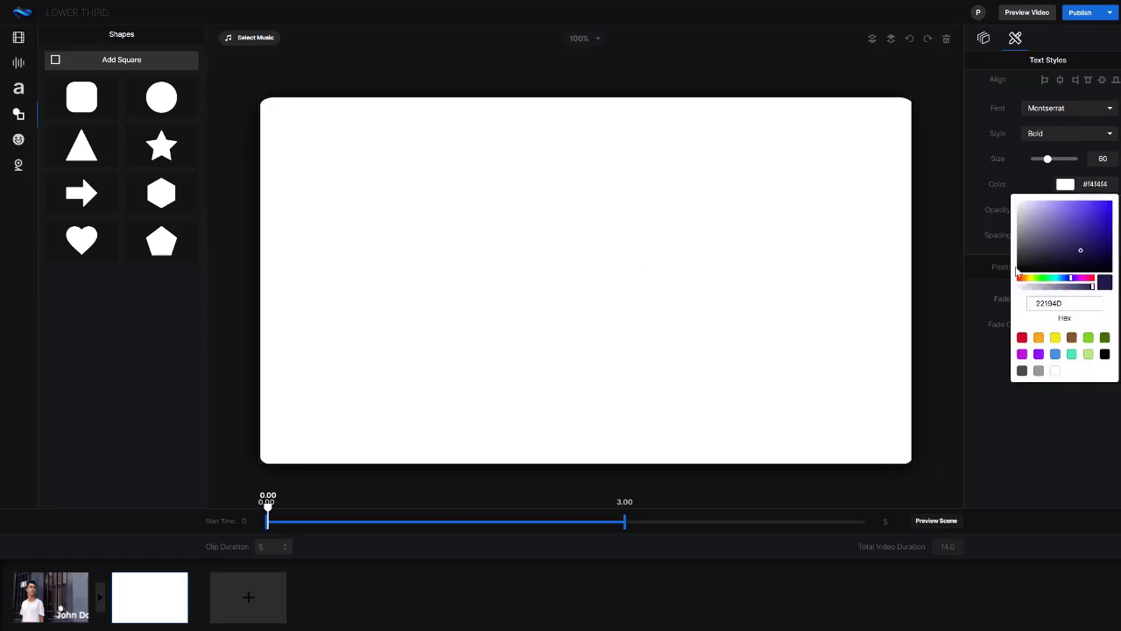
pyautogui.moveTo(1023, 266); pyautogui.dragTo(995, 287)
pyautogui.click(786, 494)
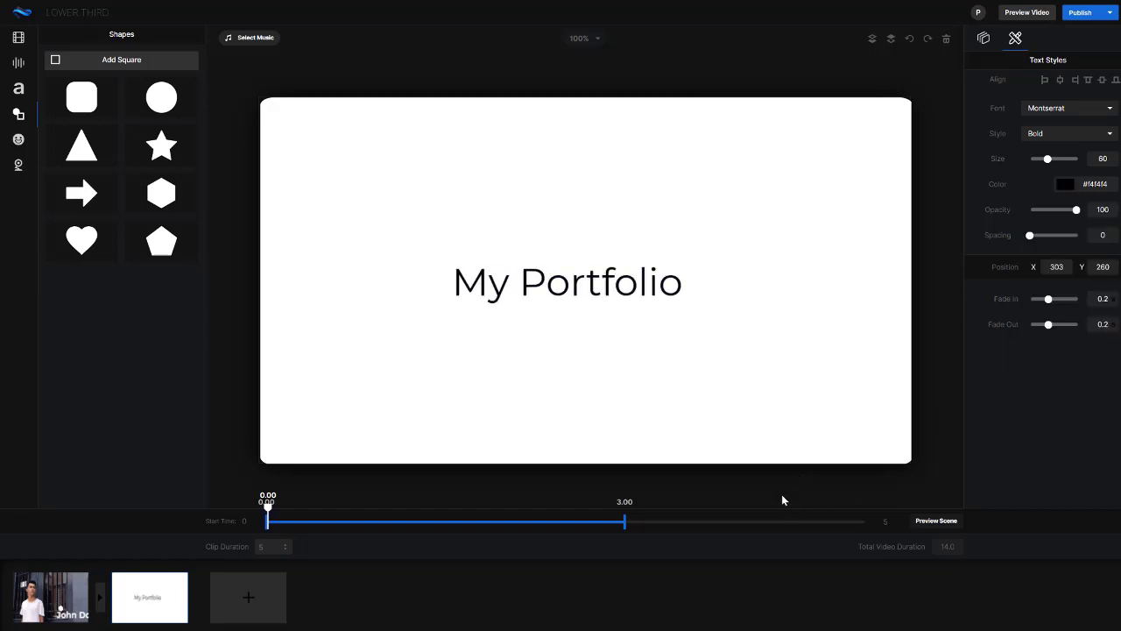
# Add a transition between the first two scenes and append a third scene
pyautogui.moveTo(48, 598)
pyautogui.click(100, 601)
pyautogui.click(613, 260)
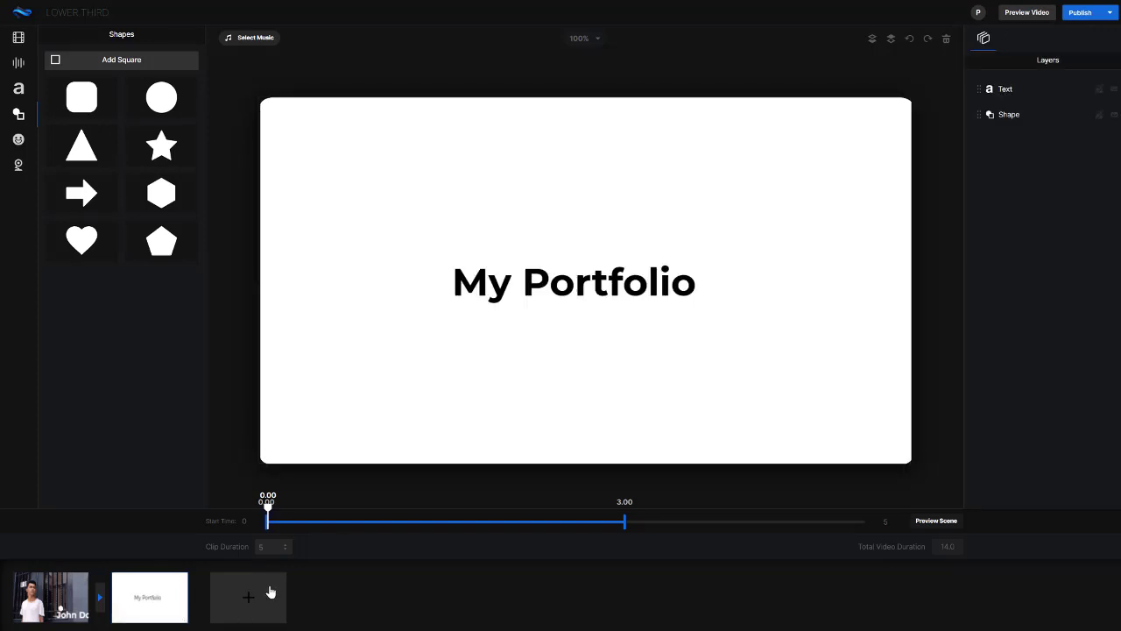
pyautogui.click(269, 597)
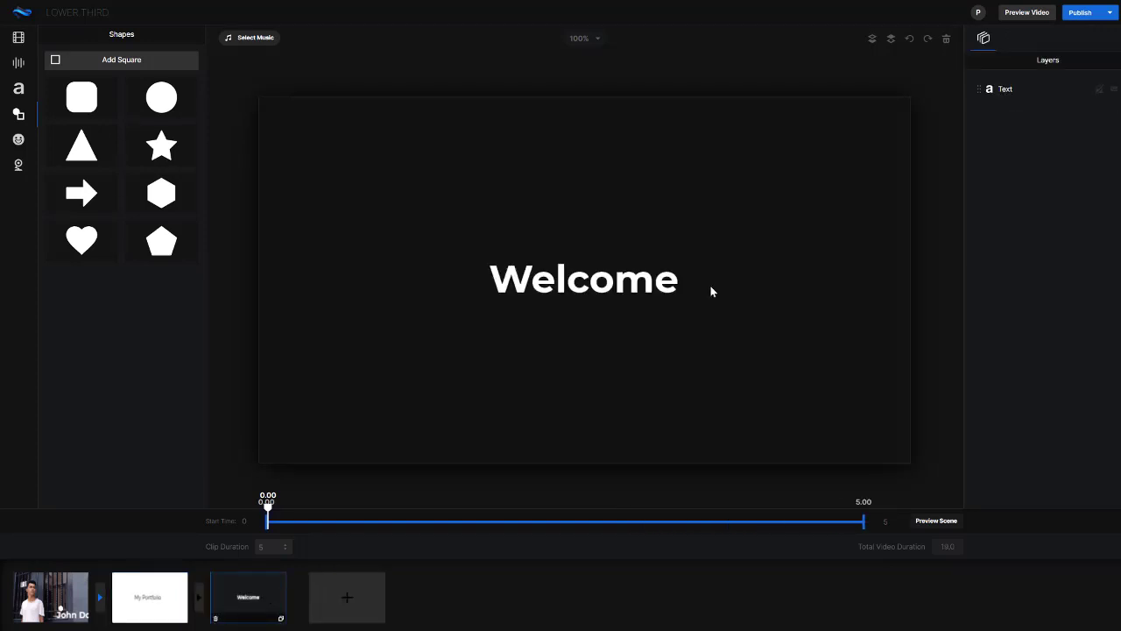
# Delete the placeholder Welcome text from the third scene and bring up the Video Footage library
pyautogui.click(633, 279)
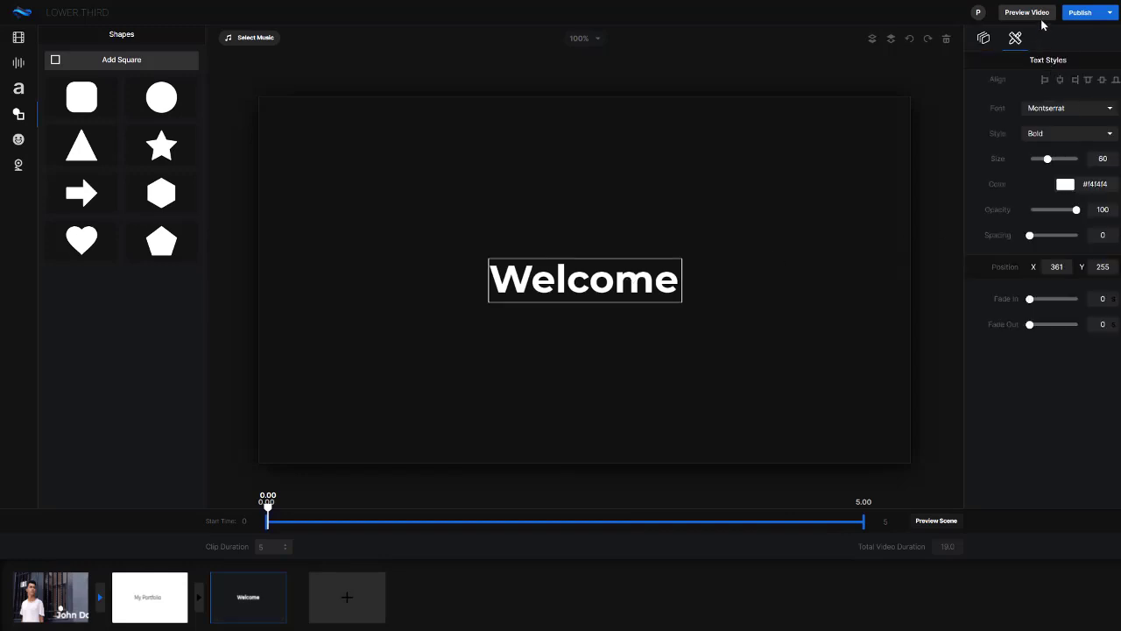
pyautogui.click(947, 42)
pyautogui.click(591, 341)
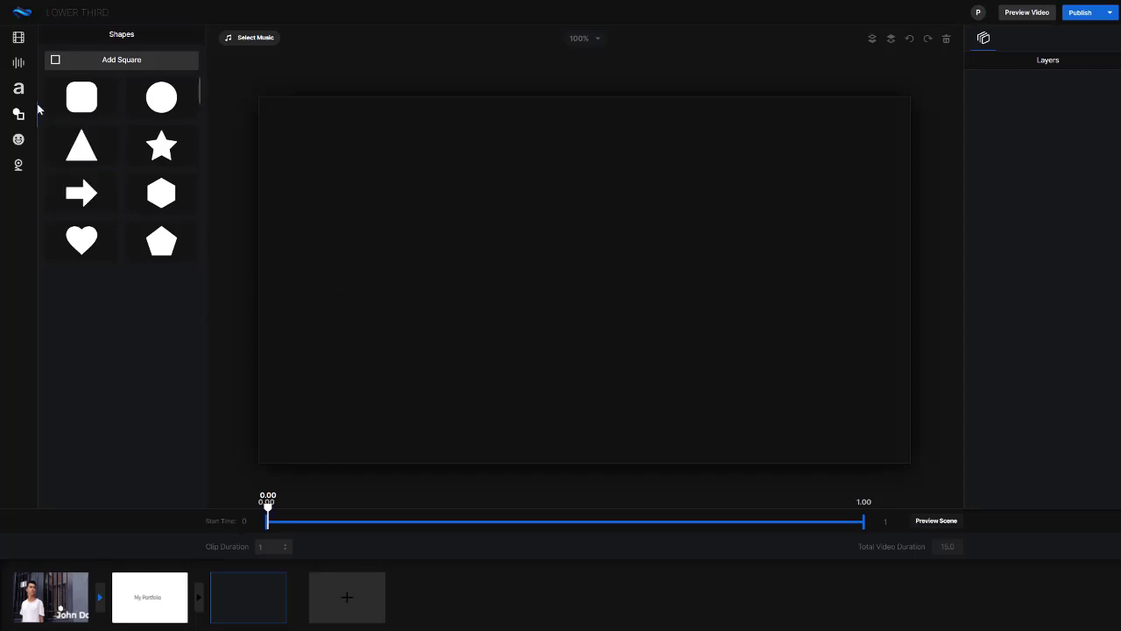
pyautogui.click(20, 64)
pyautogui.click(20, 40)
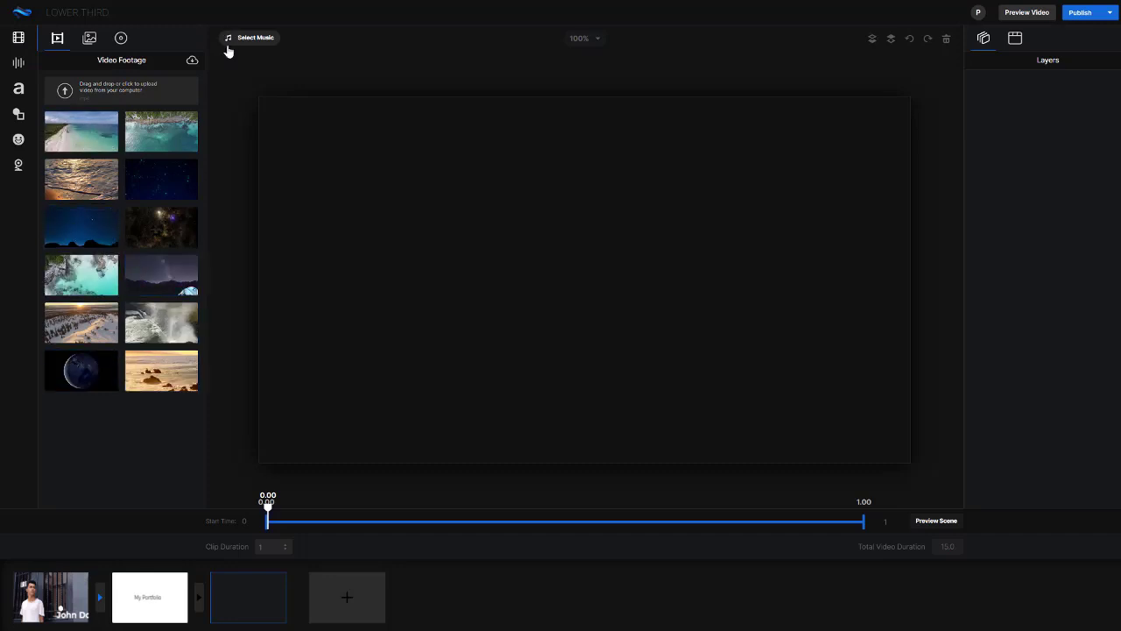
pyautogui.click(192, 61)
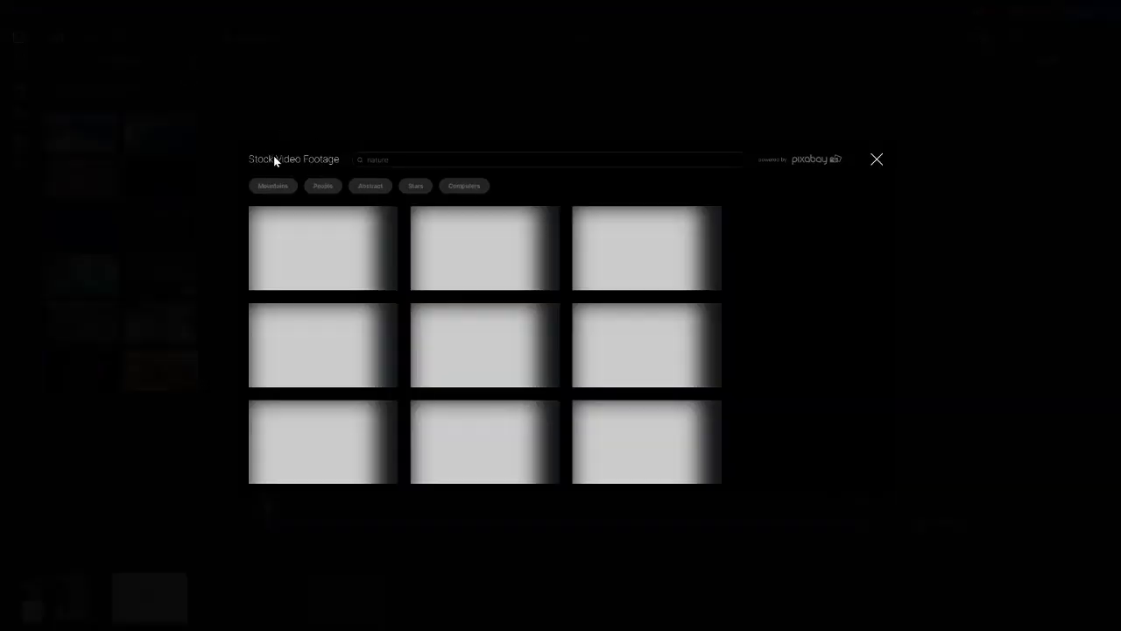
pyautogui.scroll(-10, 583, 289)
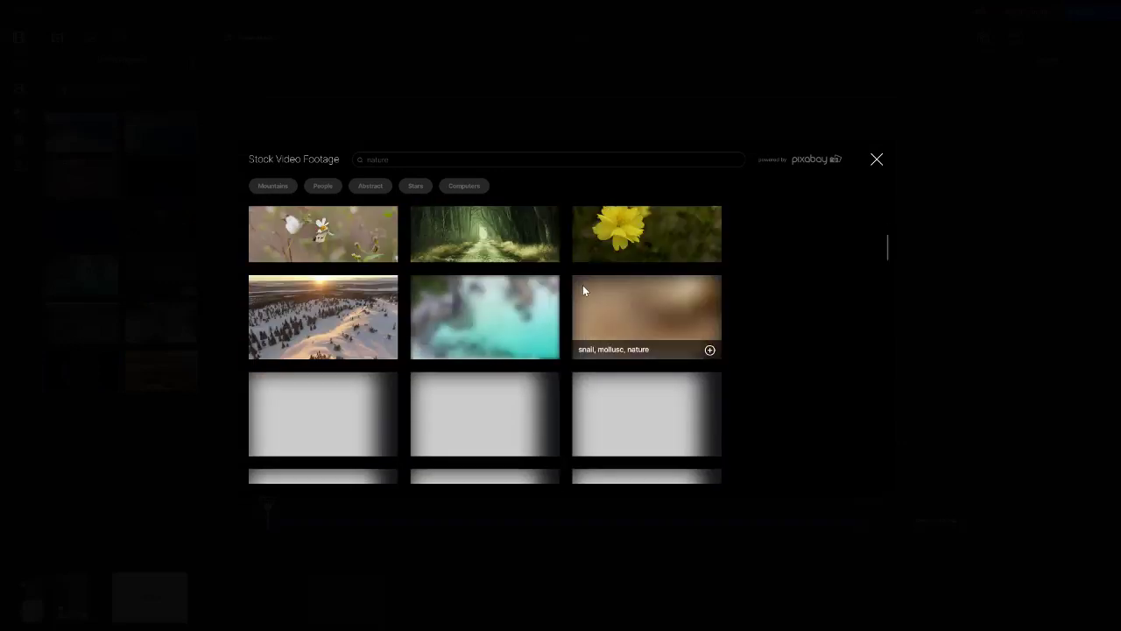
pyautogui.scroll(-2, 588, 283)
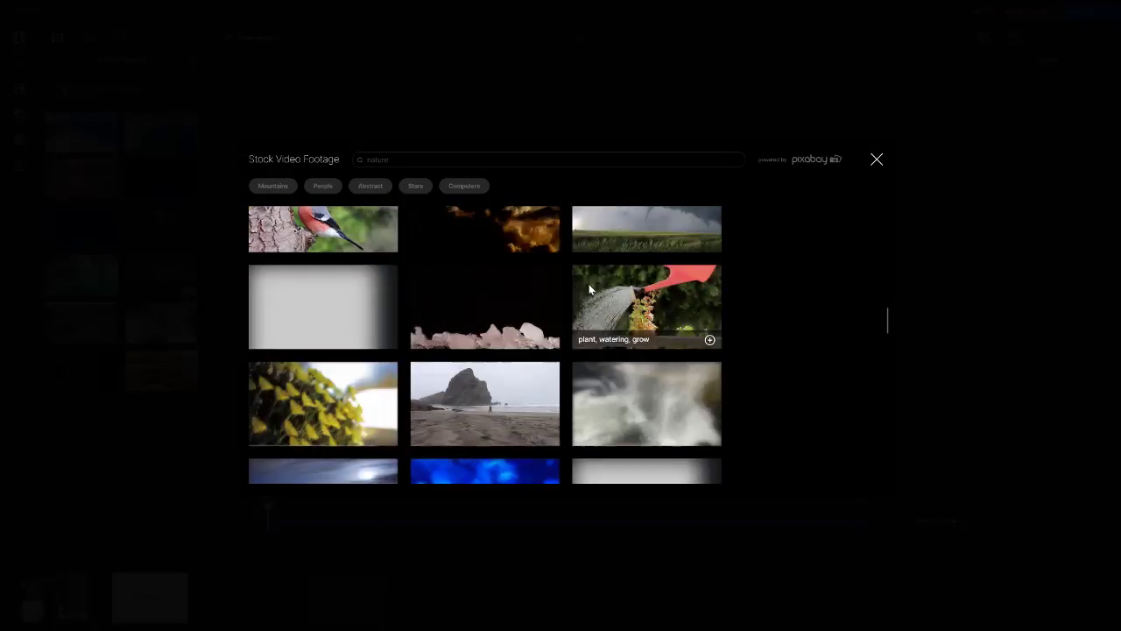
pyautogui.click(877, 158)
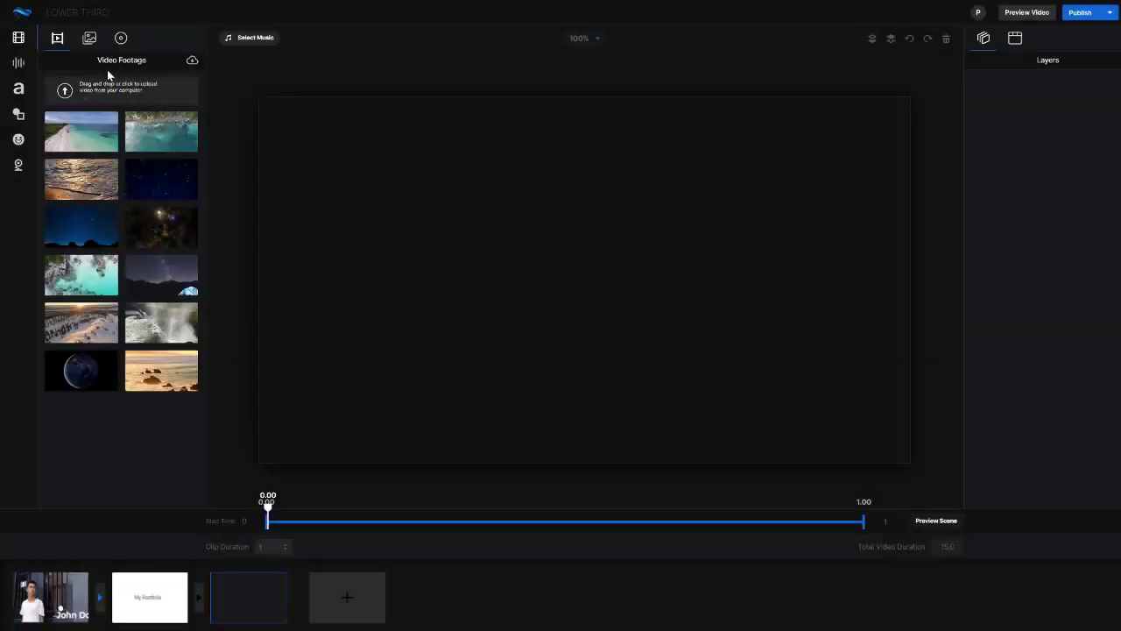
pyautogui.click(90, 39)
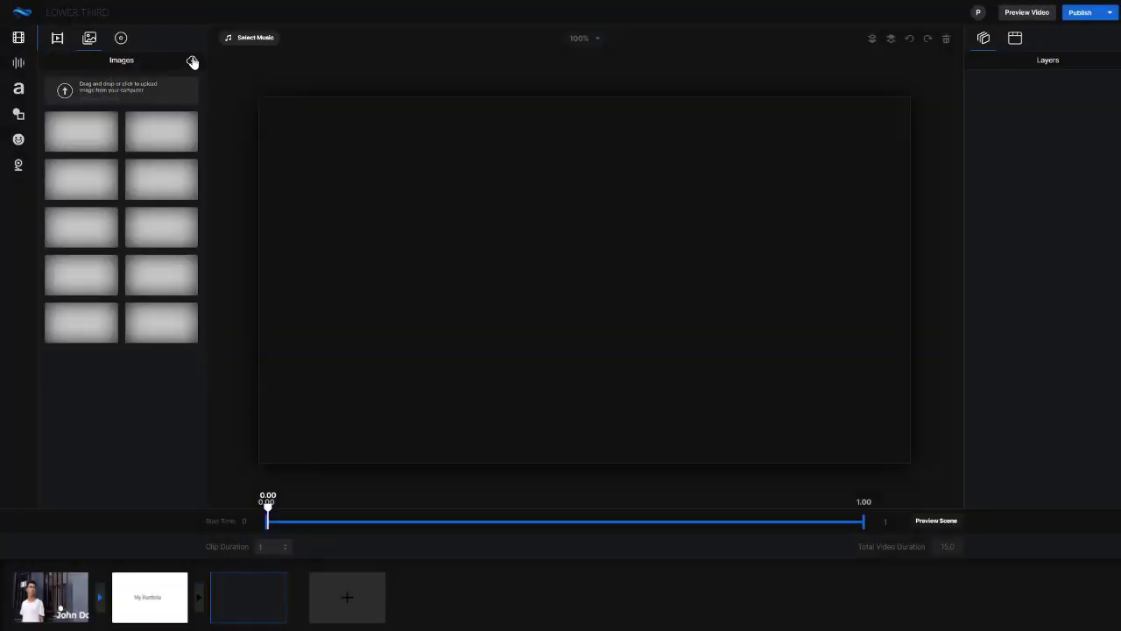
pyautogui.click(191, 59)
pyautogui.click(876, 158)
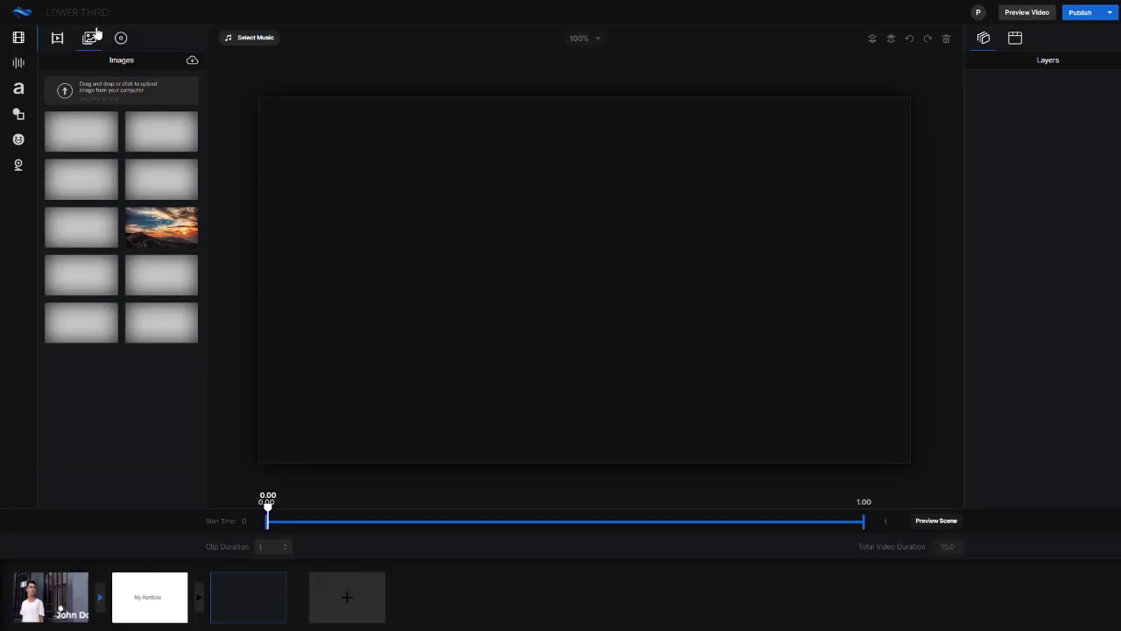
pyautogui.click(58, 38)
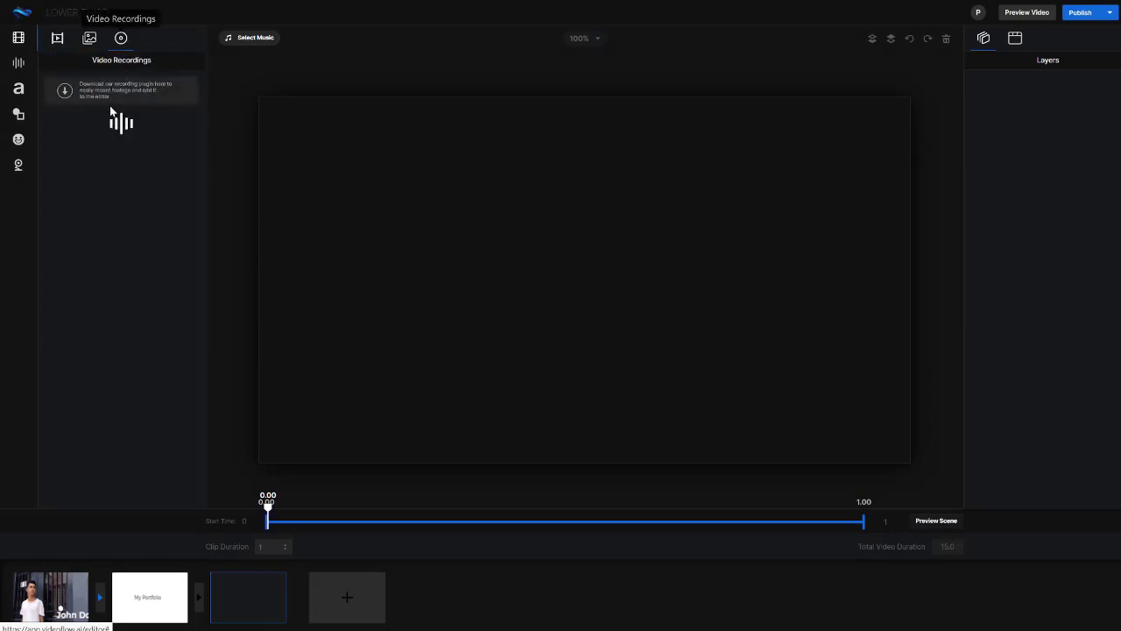
pyautogui.click(62, 38)
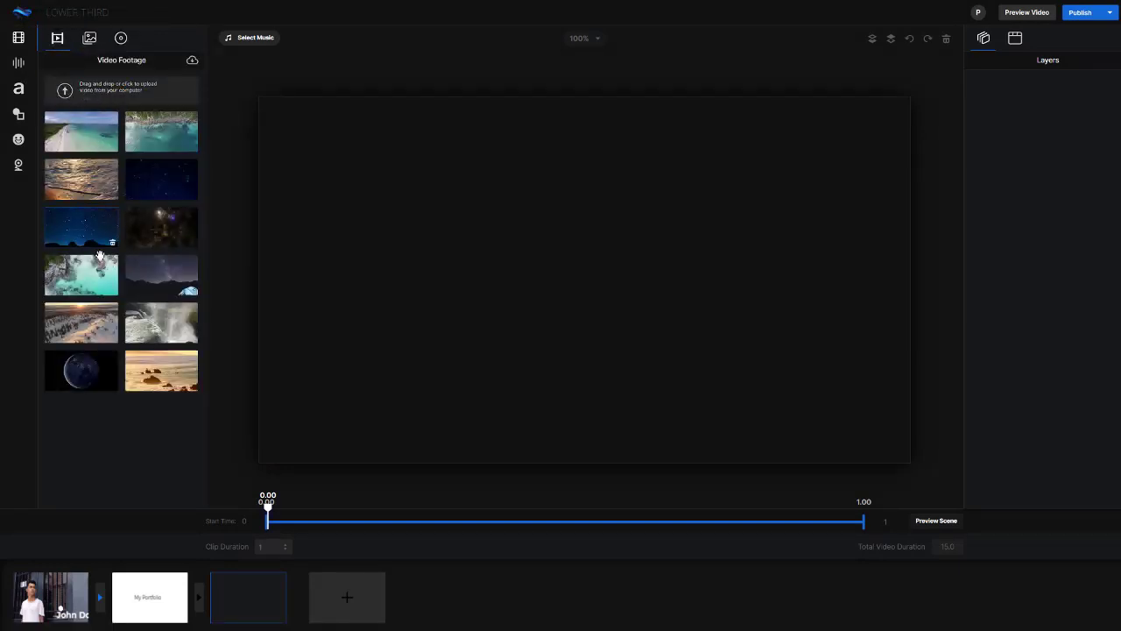
# Add the night-sky tent clip to the third scene and scale it to fill the frame
pyautogui.click(160, 281)
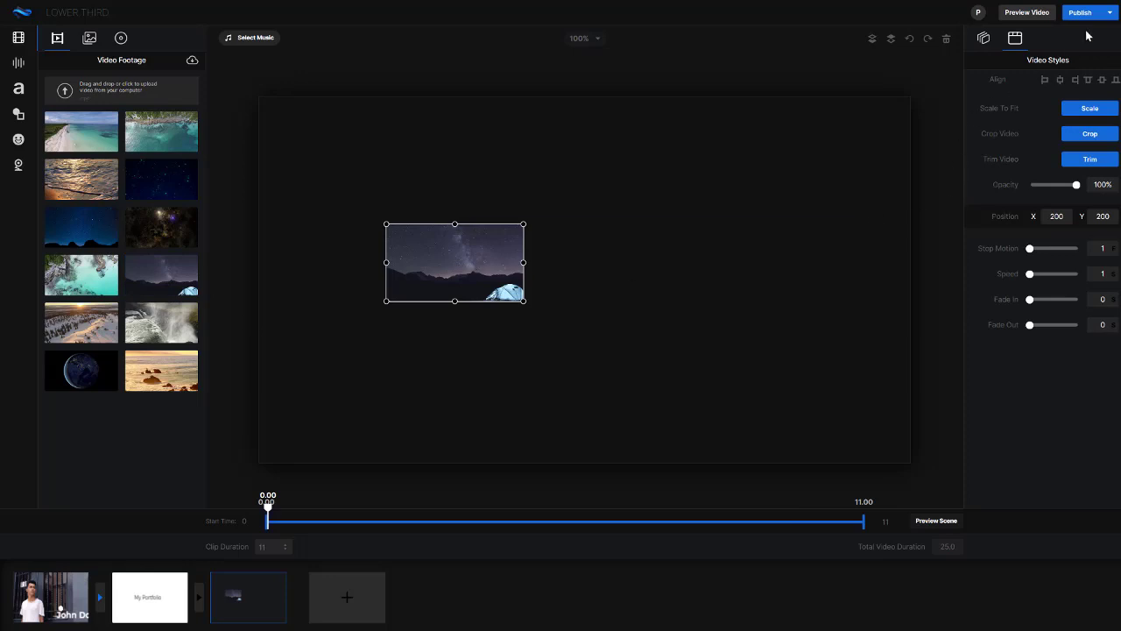
pyautogui.click(1090, 110)
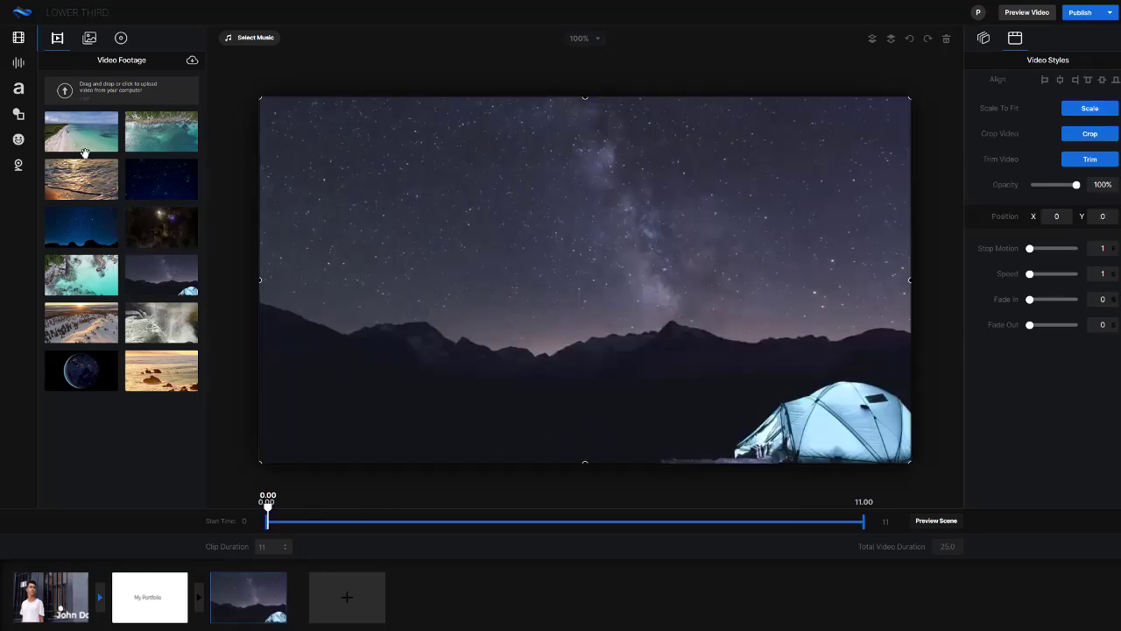
pyautogui.click(17, 88)
pyautogui.click(17, 114)
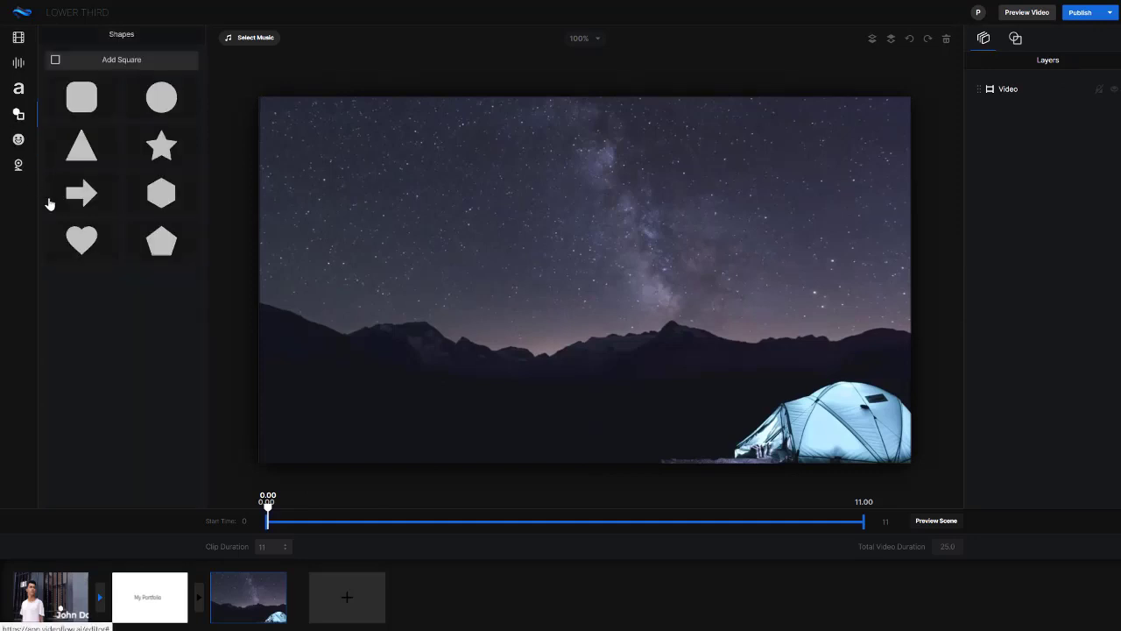
# Add a white rounded-square banner, stretch it wide and move it up, then delete it
pyautogui.click(91, 93)
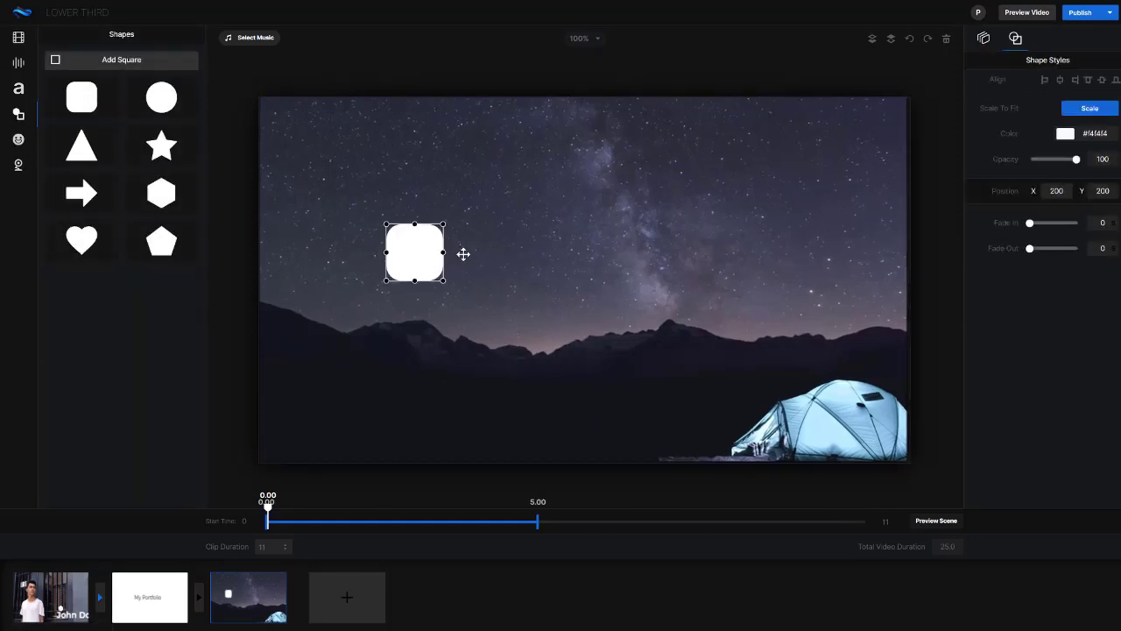
pyautogui.moveTo(446, 251); pyautogui.dragTo(734, 252)
pyautogui.moveTo(548, 250); pyautogui.dragTo(611, 254)
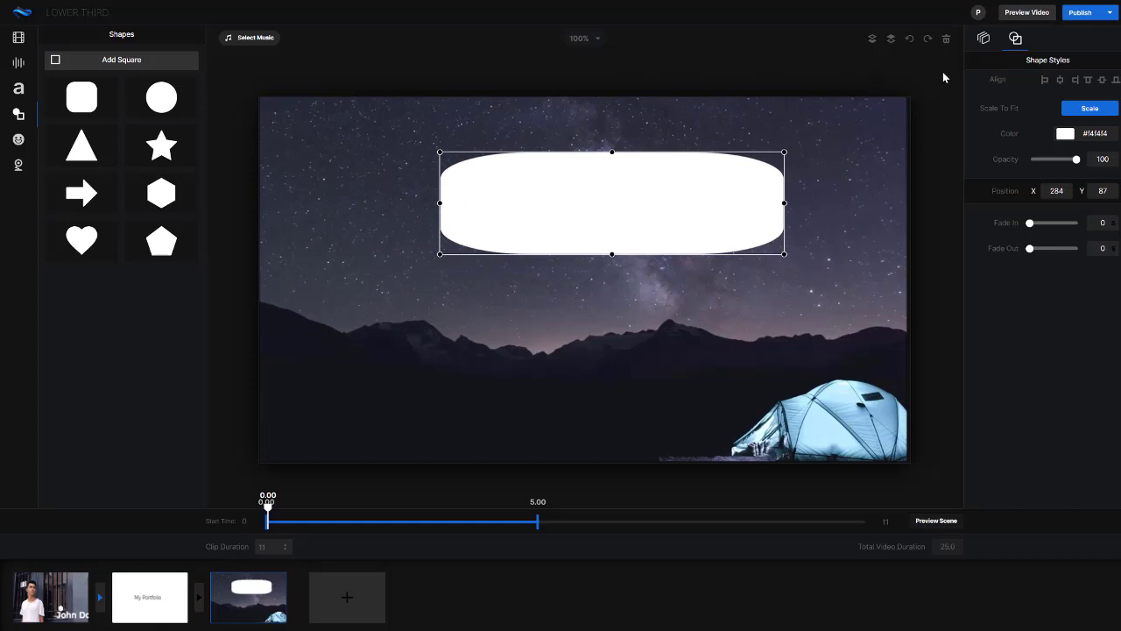
pyautogui.click(947, 40)
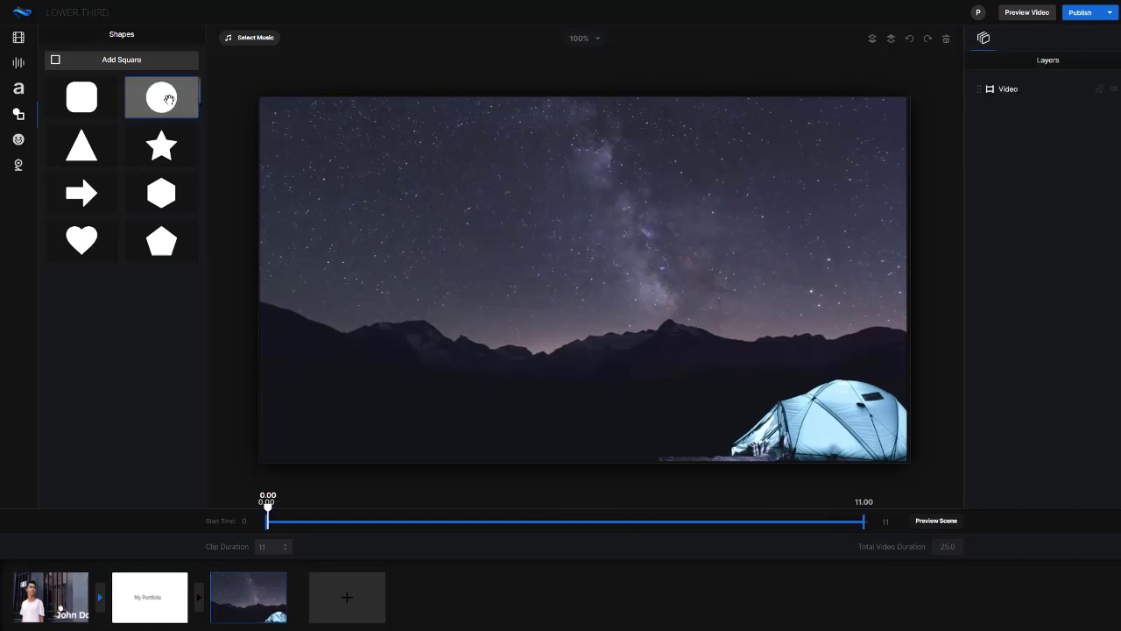
# Place a sharp-cornered white square at the upper left, shown until 2.49 seconds
pyautogui.click(81, 62)
pyautogui.moveTo(423, 259); pyautogui.dragTo(589, 173)
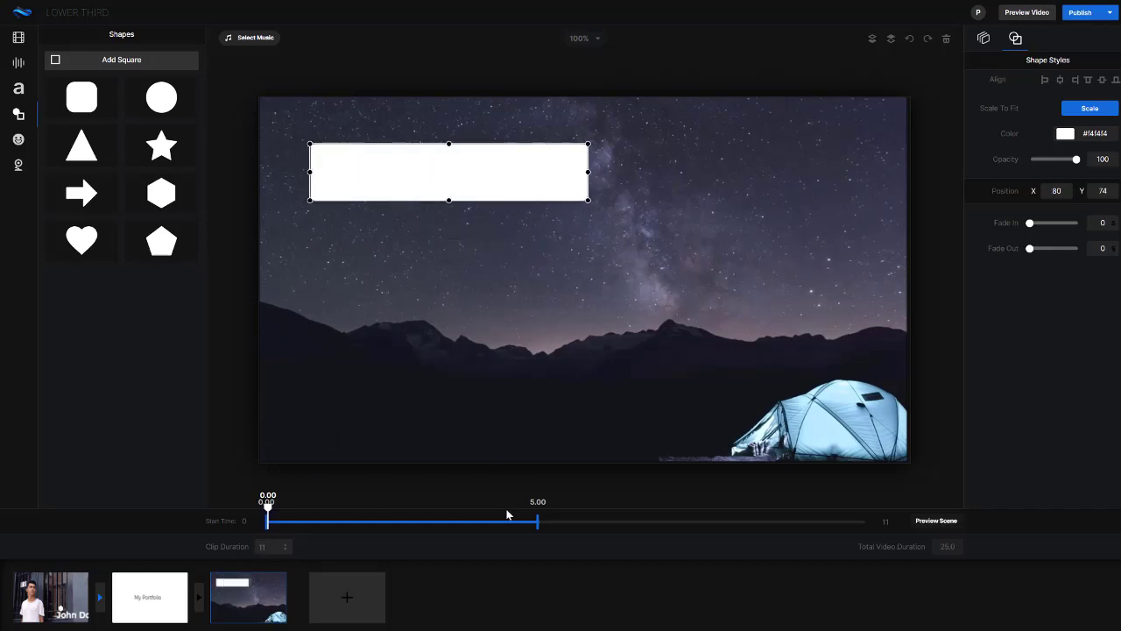
pyautogui.moveTo(539, 523); pyautogui.dragTo(401, 524)
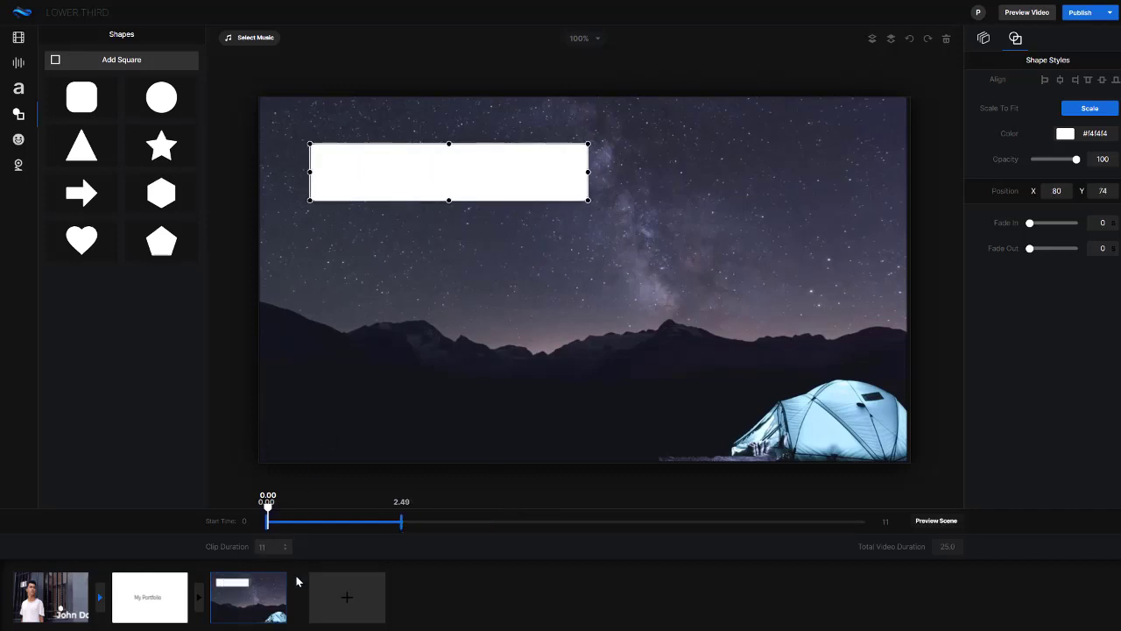
pyautogui.click(258, 611)
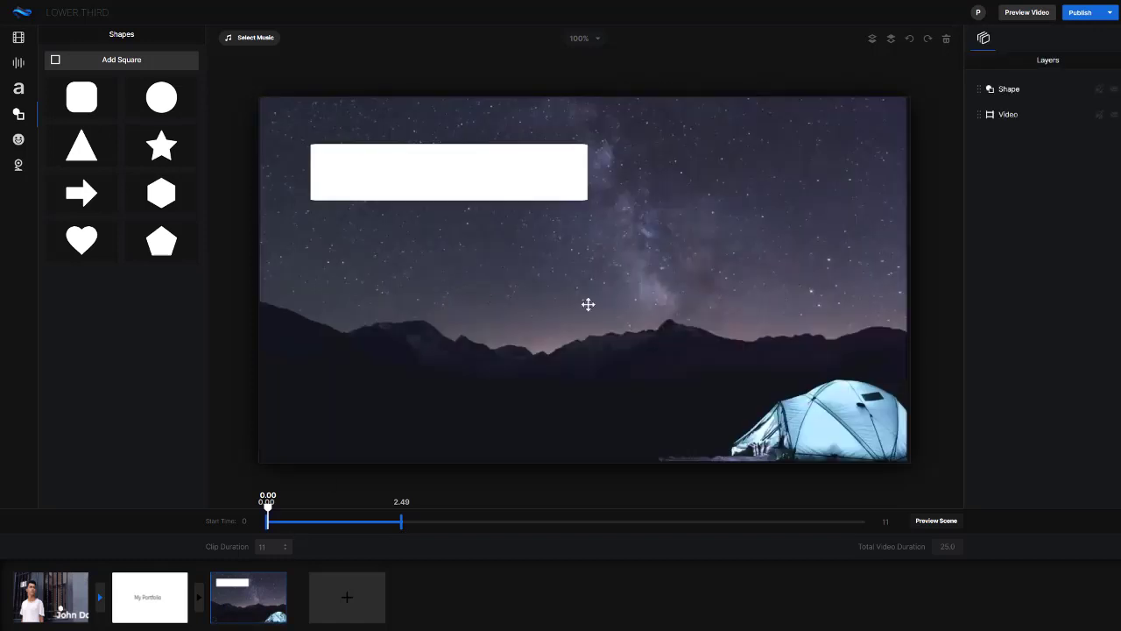
pyautogui.click(628, 303)
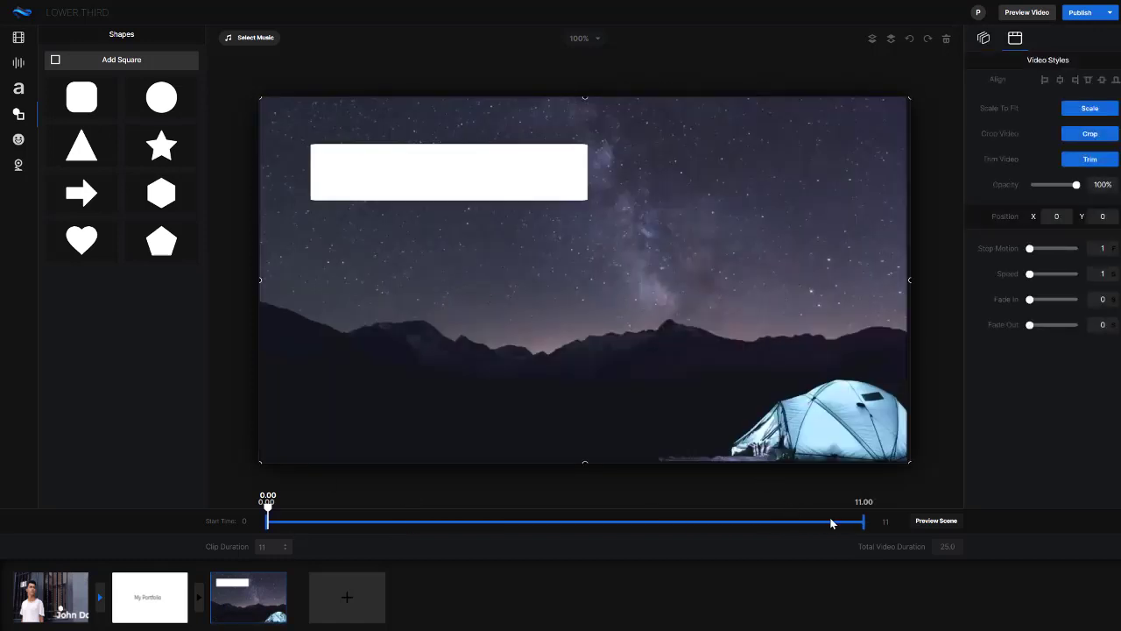
# Trim the night-sky tent clip to run from 0.00 to 4.96 seconds and save
pyautogui.moveTo(864, 521)
pyautogui.mouseDown()
pyautogui.moveTo(689, 514)
pyautogui.moveTo(879, 522)
pyautogui.mouseUp()
pyautogui.click(1089, 158)
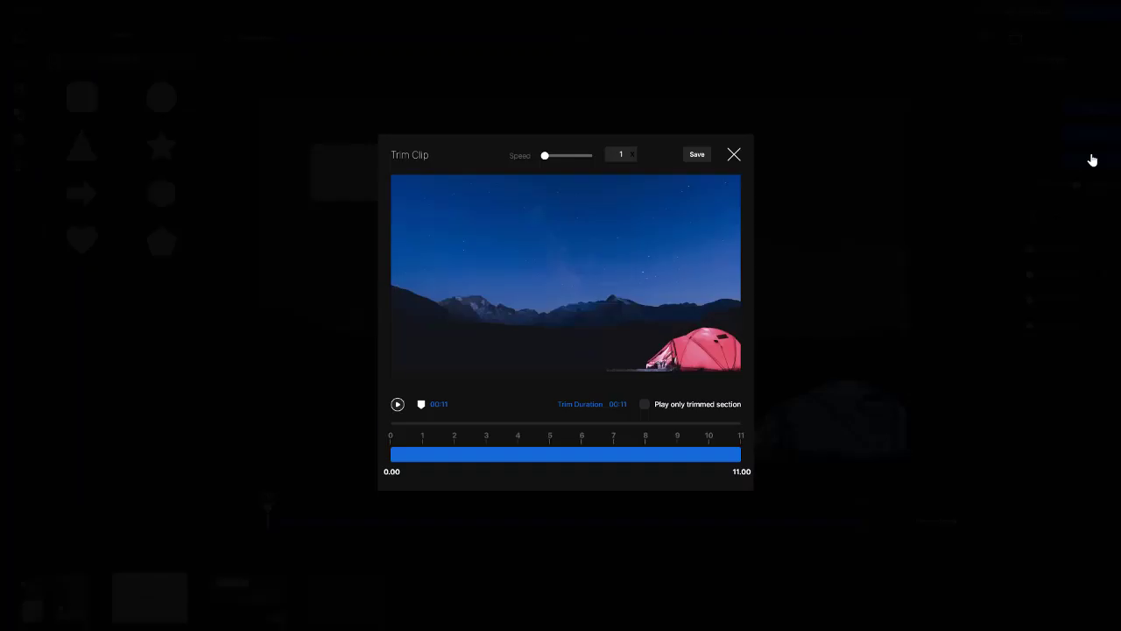
pyautogui.moveTo(742, 453); pyautogui.dragTo(551, 461)
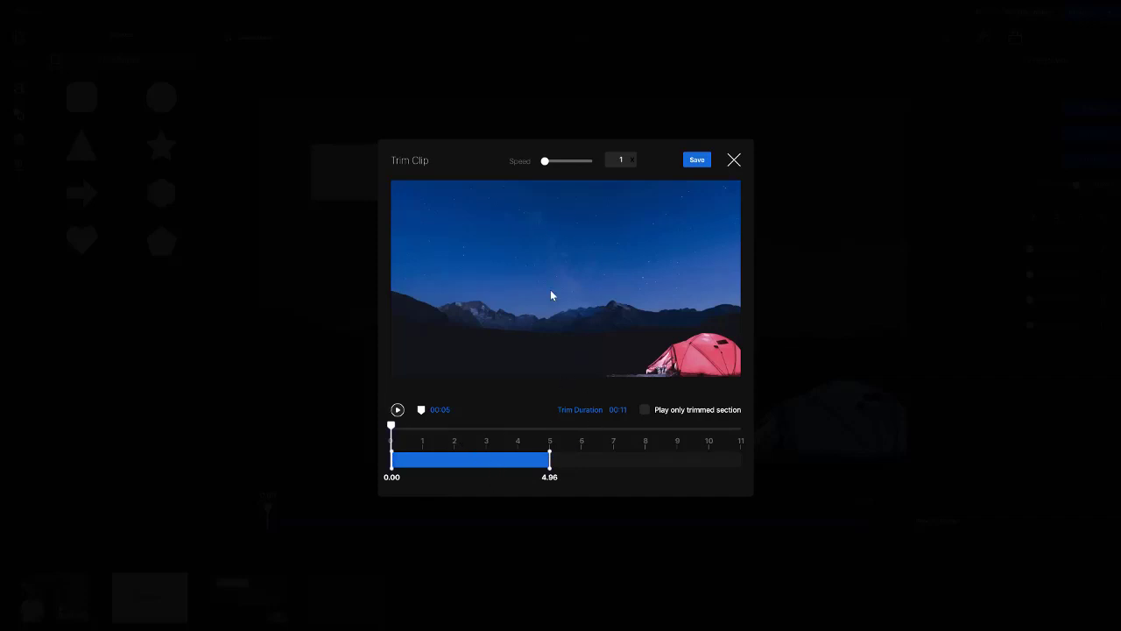
pyautogui.click(698, 162)
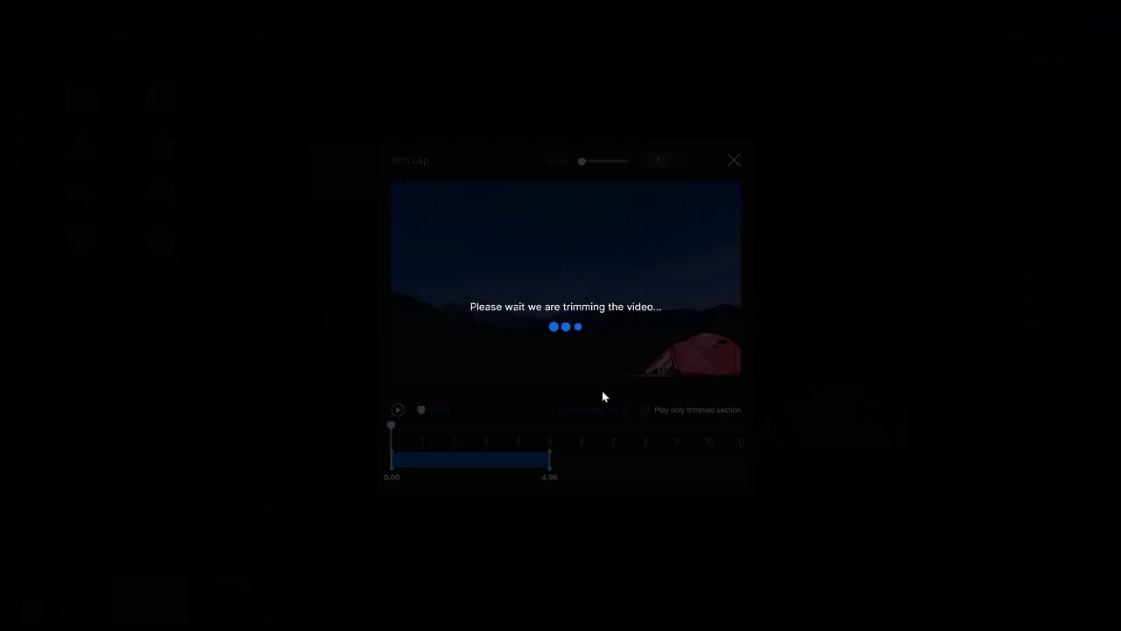